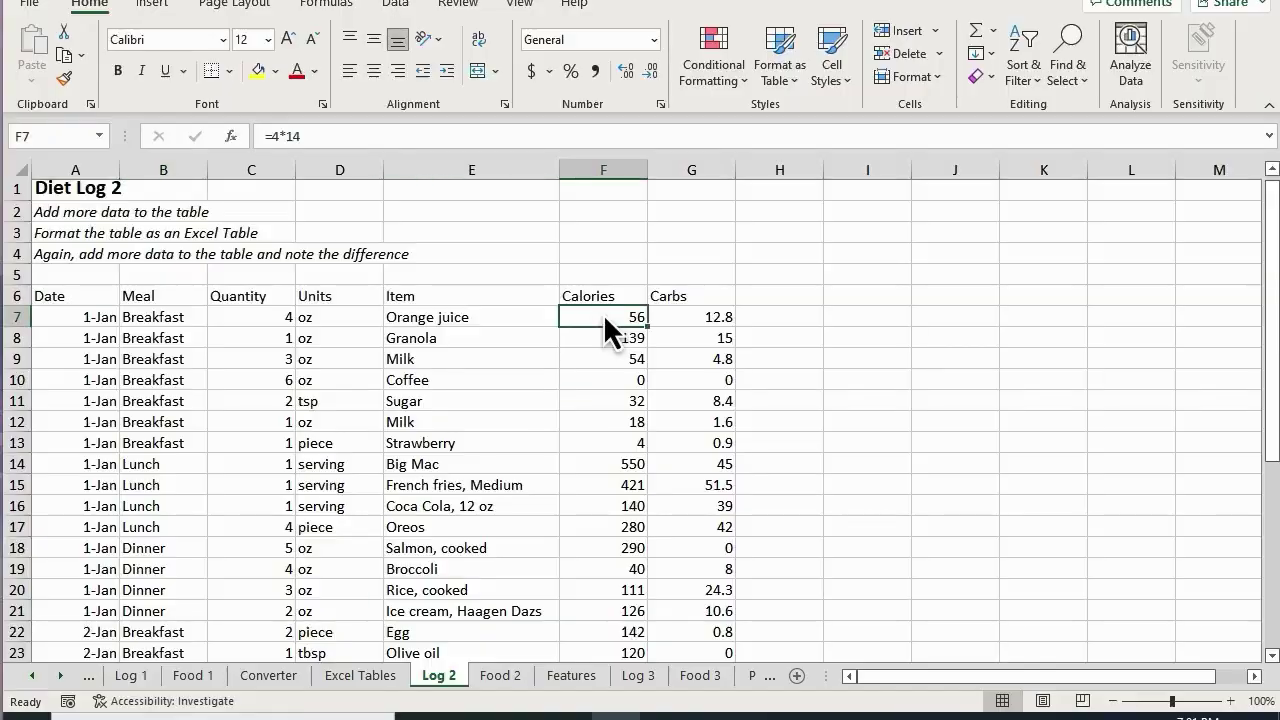
Format the diet log data as an Excel Table in the blue Medium style with banded rows, treating its first row as headers
drag(601, 315, 610, 606)
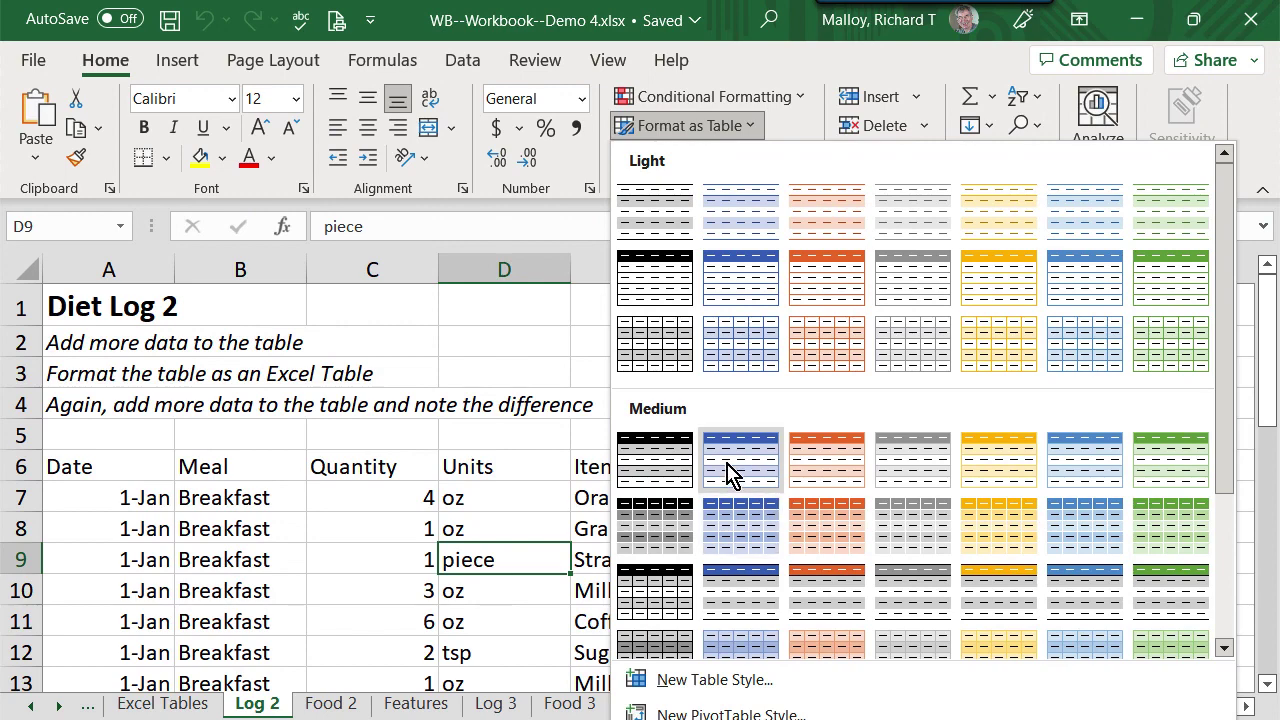
click(727, 470)
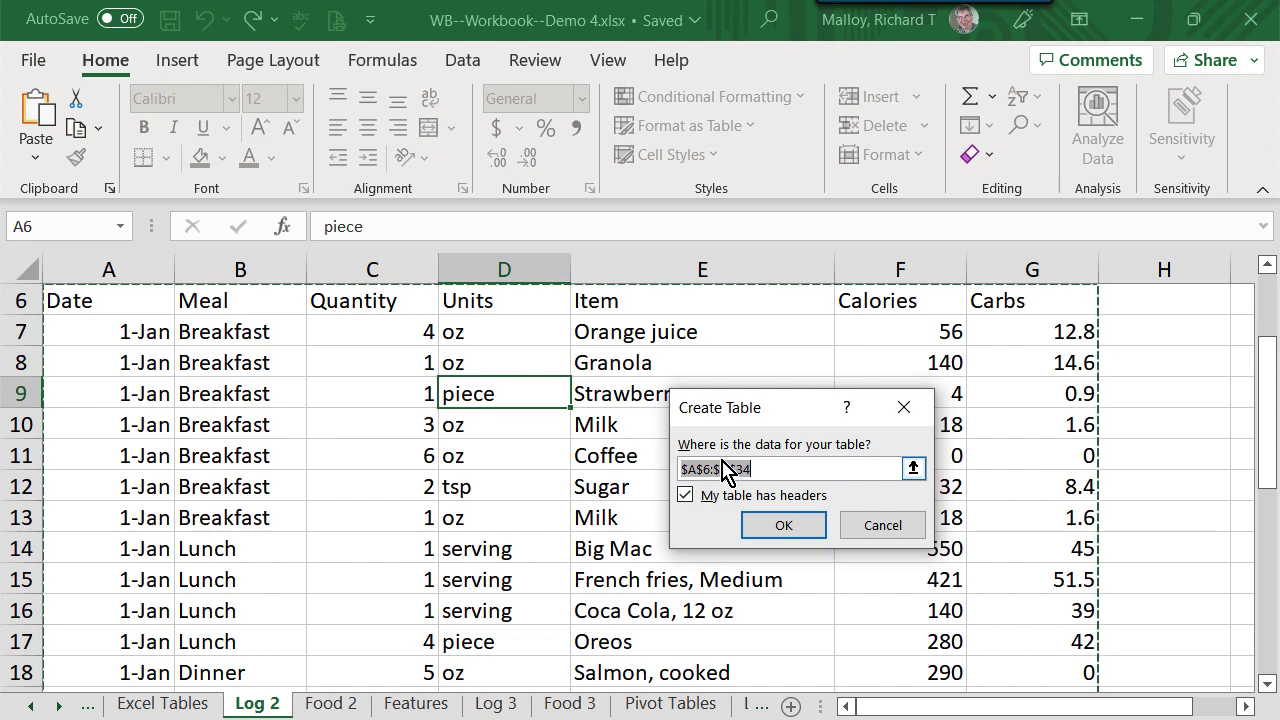
click(788, 526)
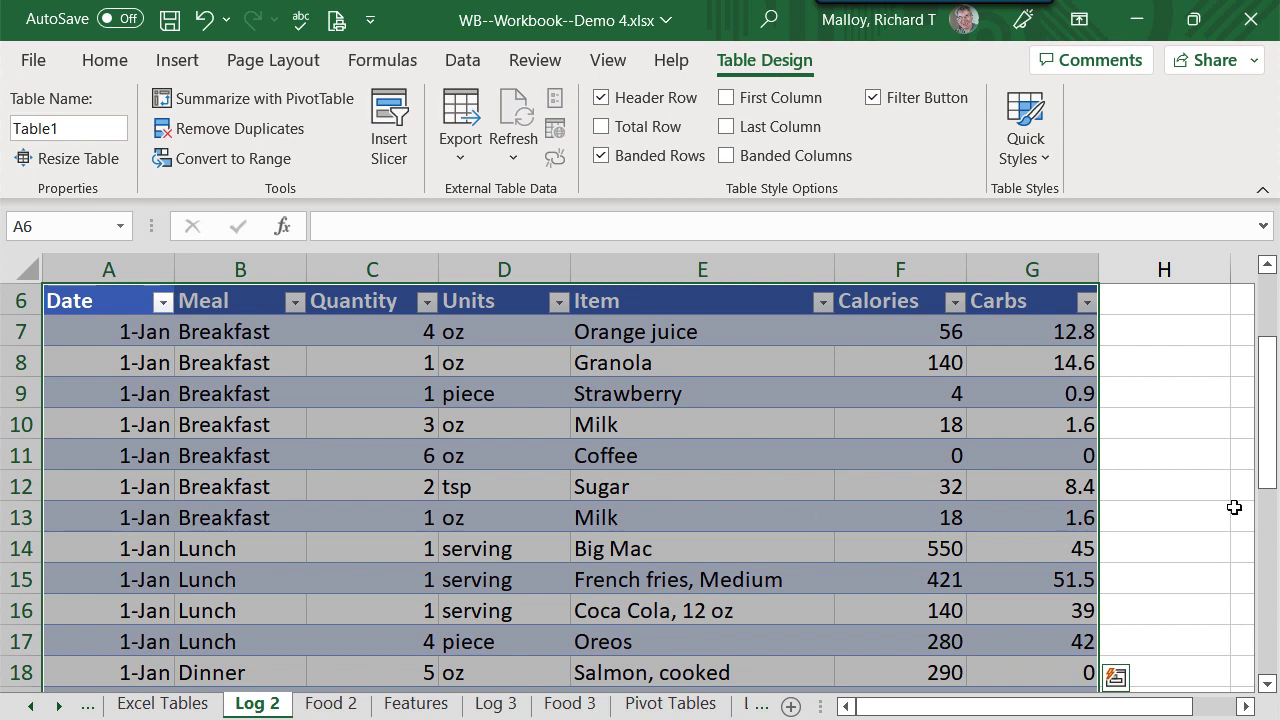
click(1151, 521)
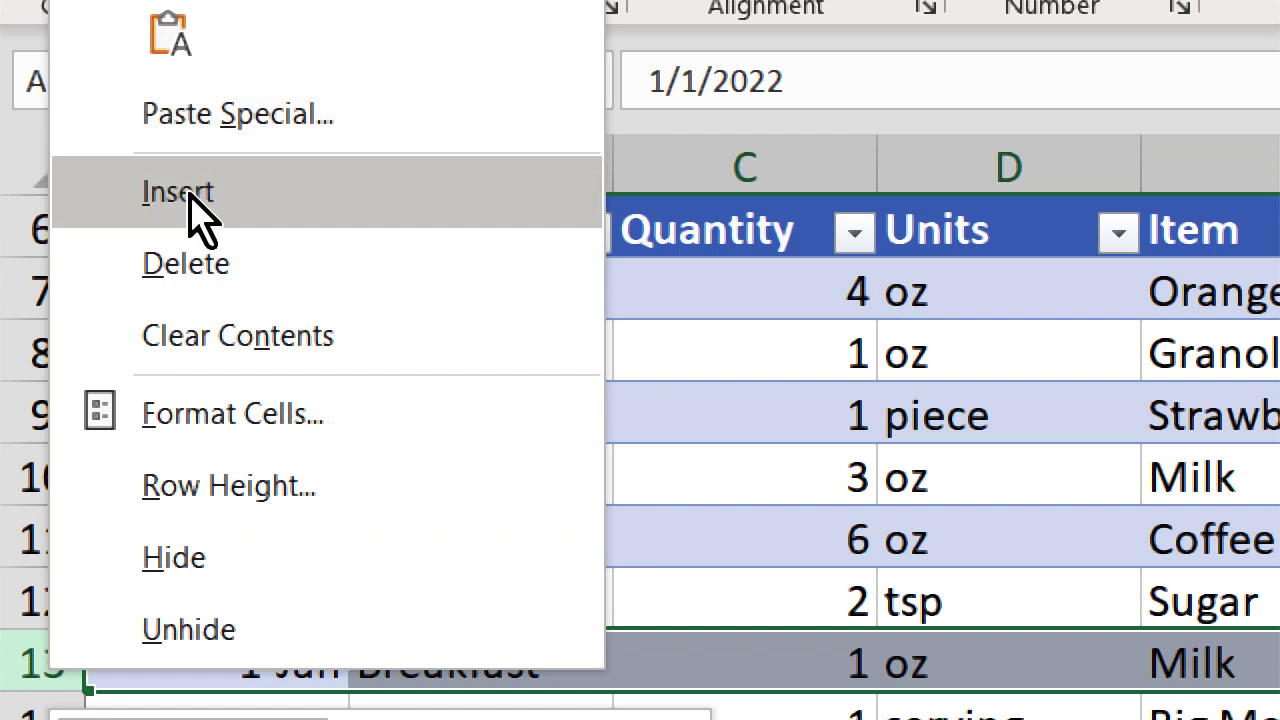
Insert a blank row at row 13 of the table, and undo the insertion
click(178, 192)
click(388, 540)
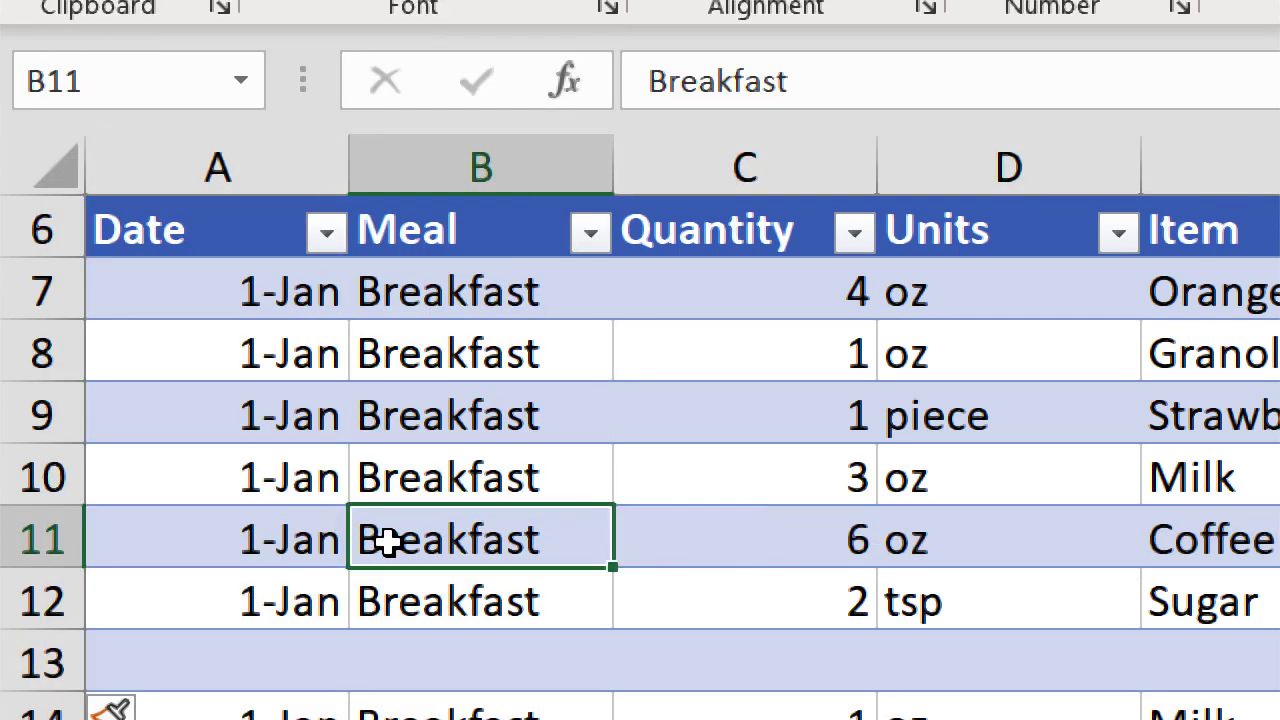
scroll(388, 540, down, 1)
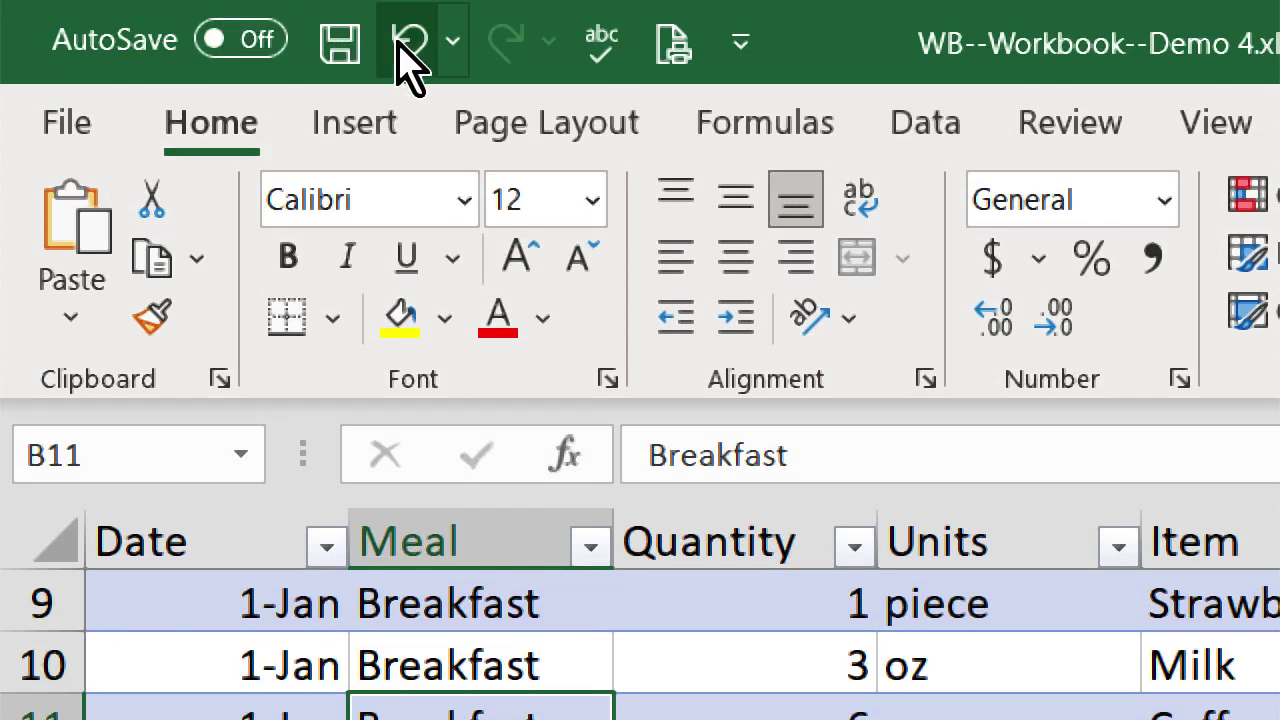
click(410, 45)
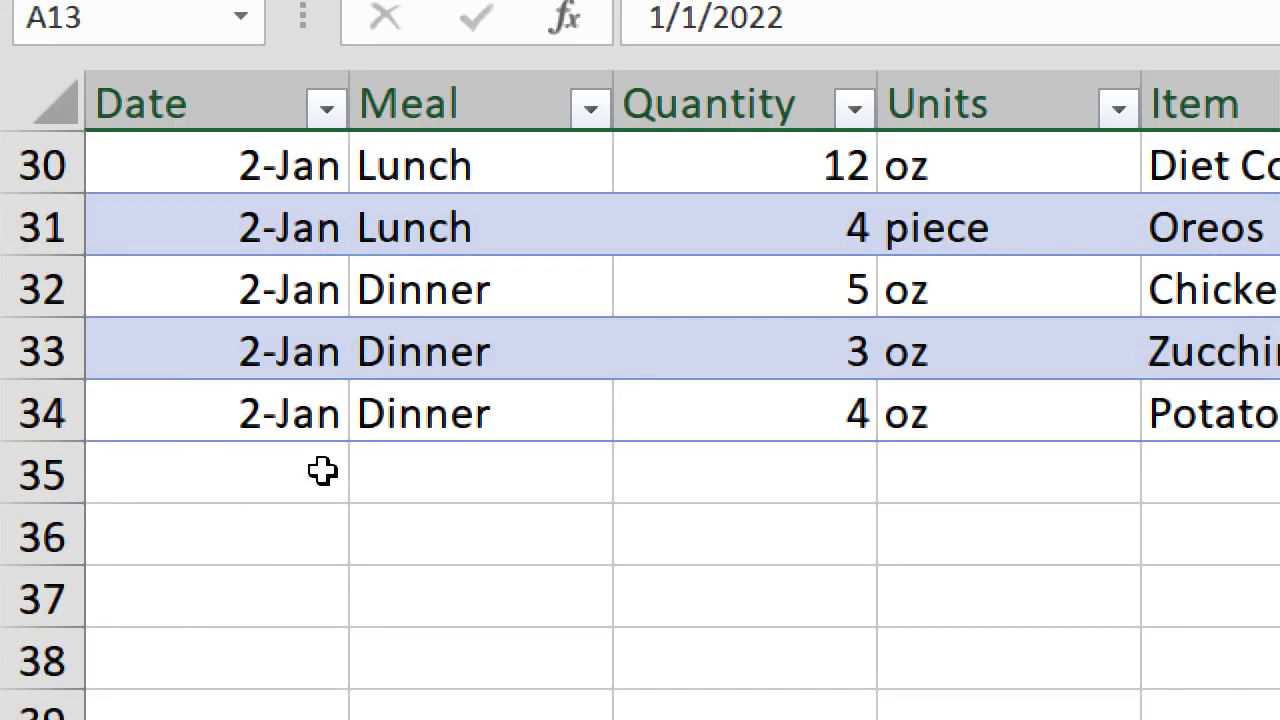
Add a record in row 35 directly below the table: date 1/2, Dinner, quantity 2, oz, Ice cream, Haagen Dazs
click(291, 471)
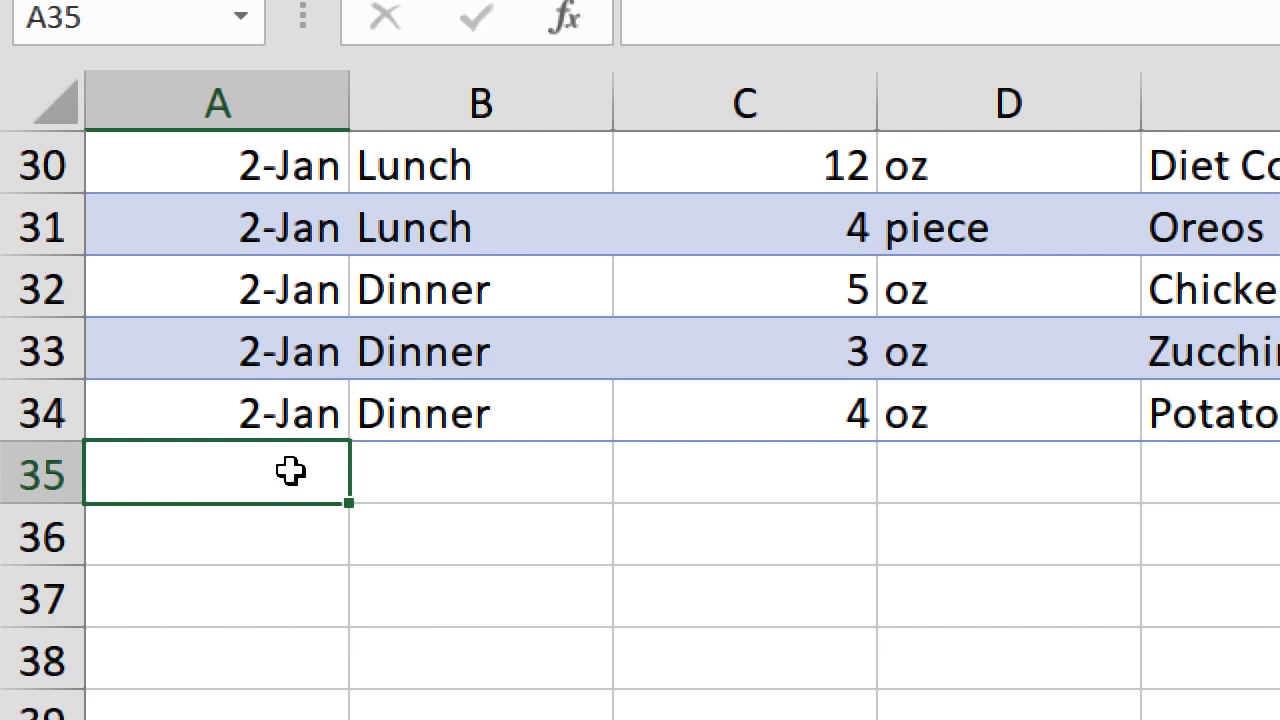
text(1/2)
key(Tab)
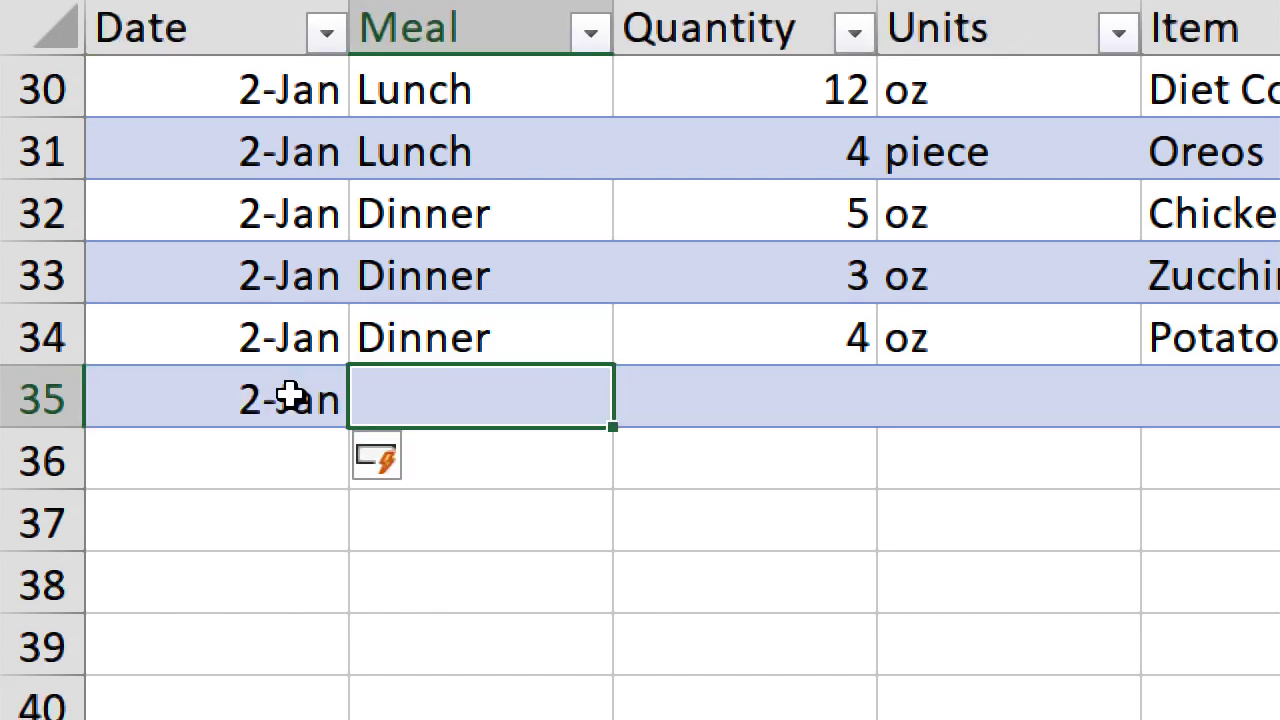
text(Dinner)
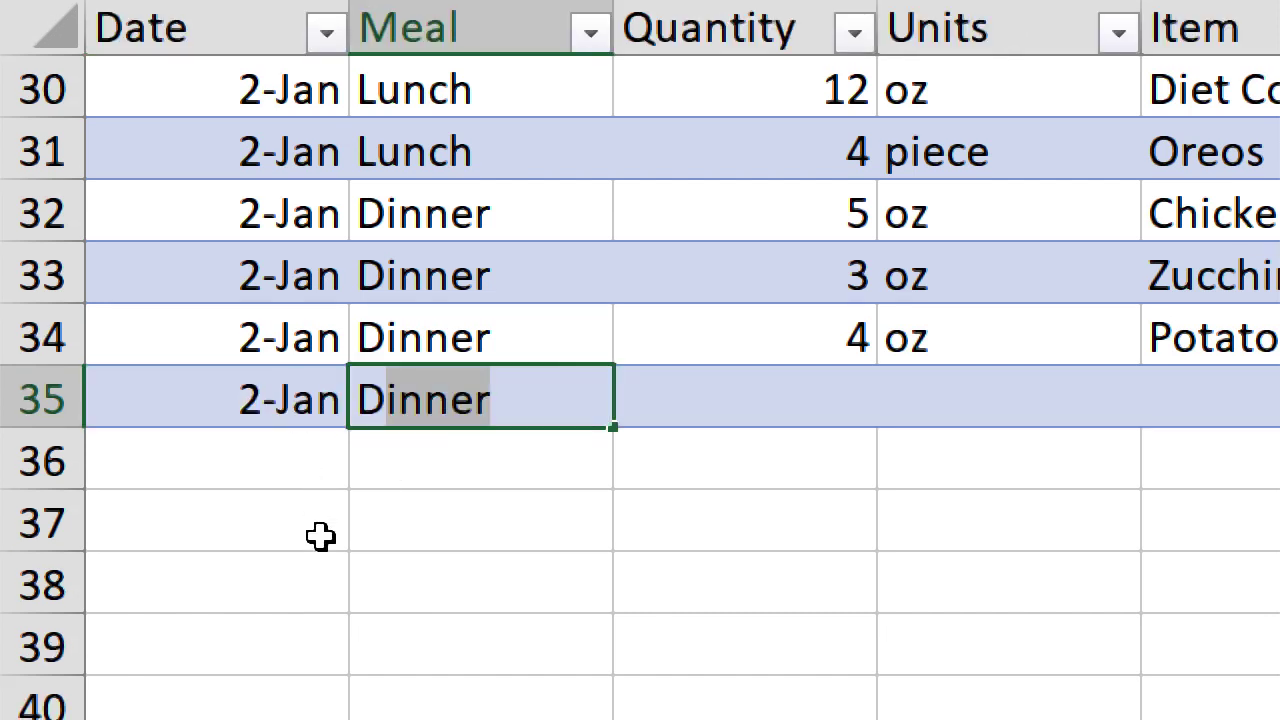
key(Tab)
text(2)
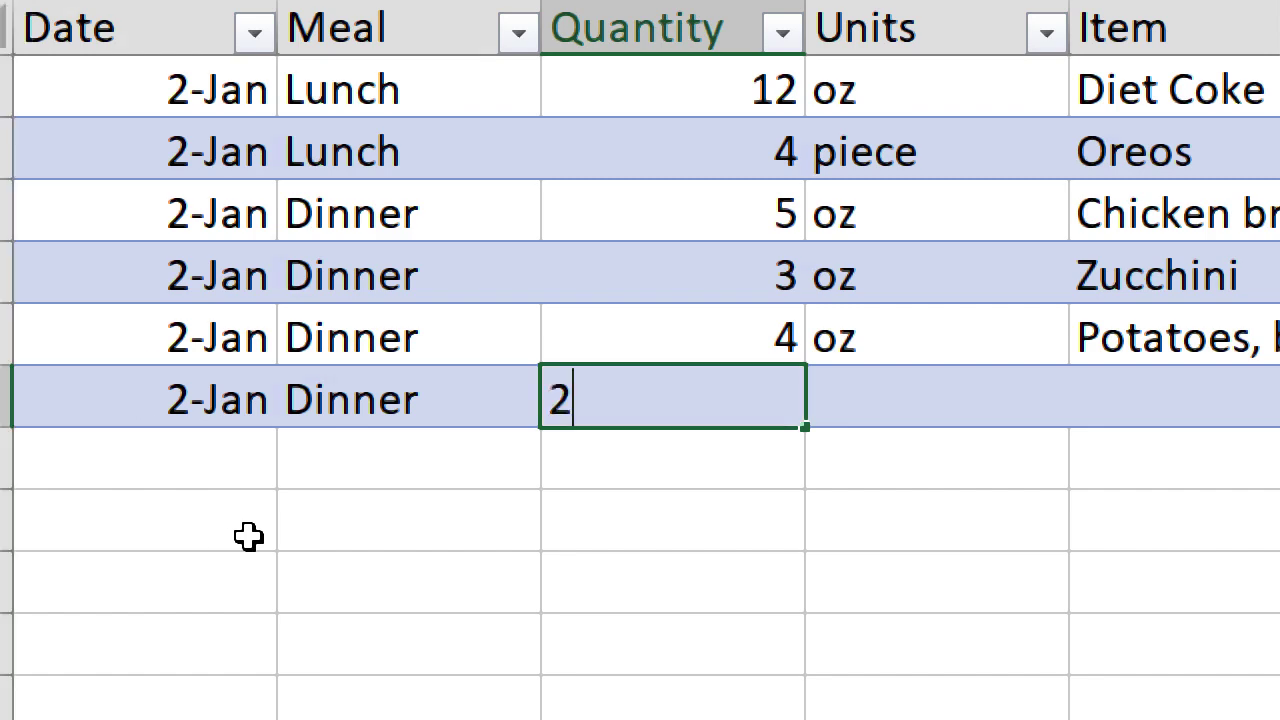
key(Tab)
text(o)
key(Tab)
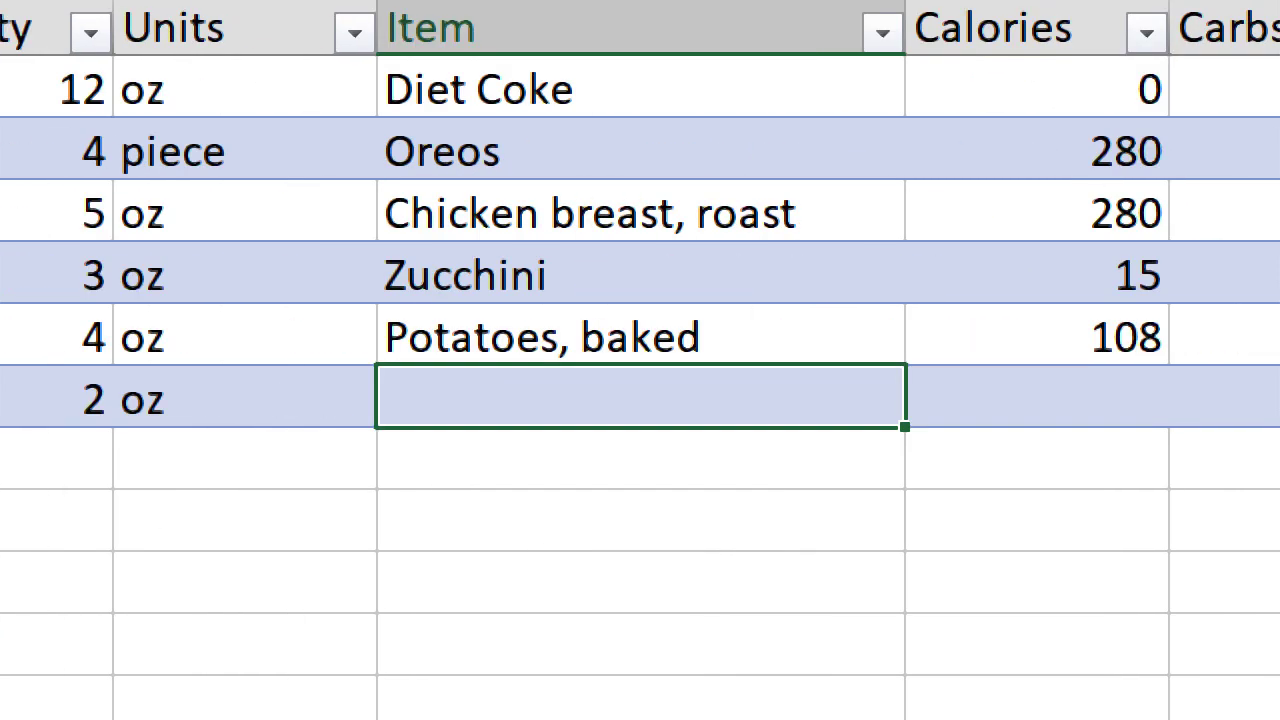
text(I)
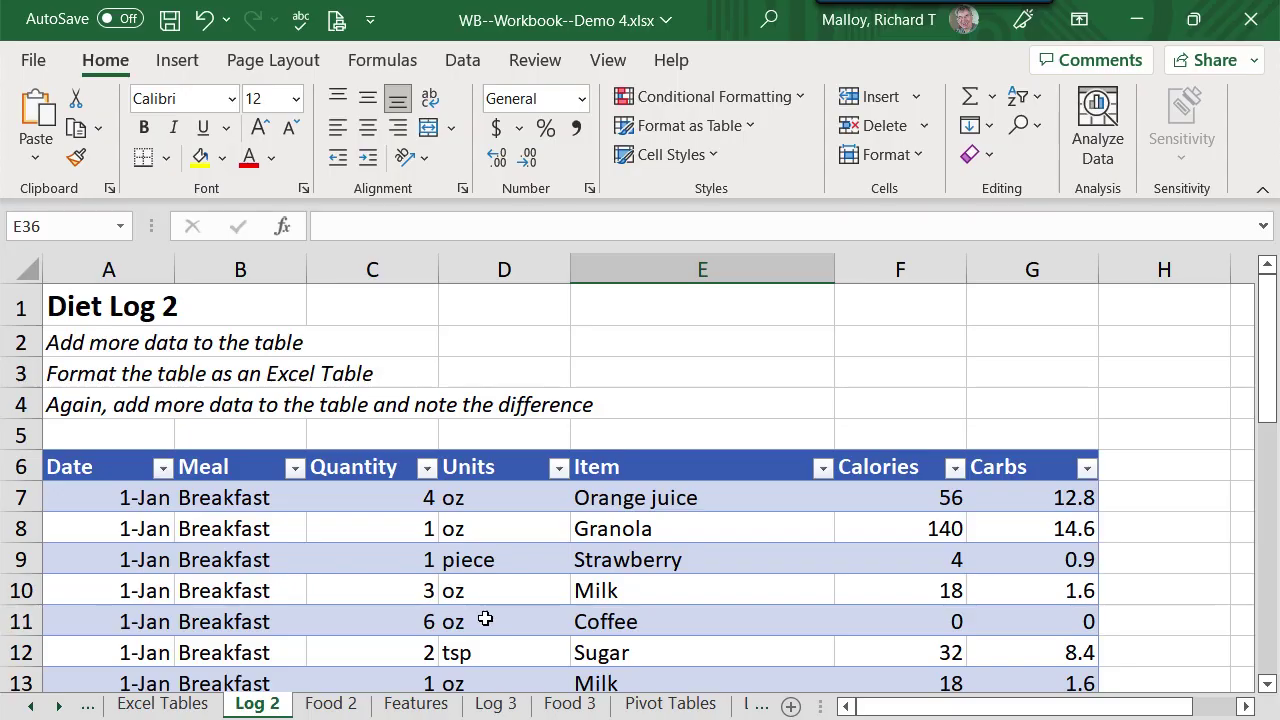
Open the Log 3 sheet and add a Total Row to its table
click(497, 704)
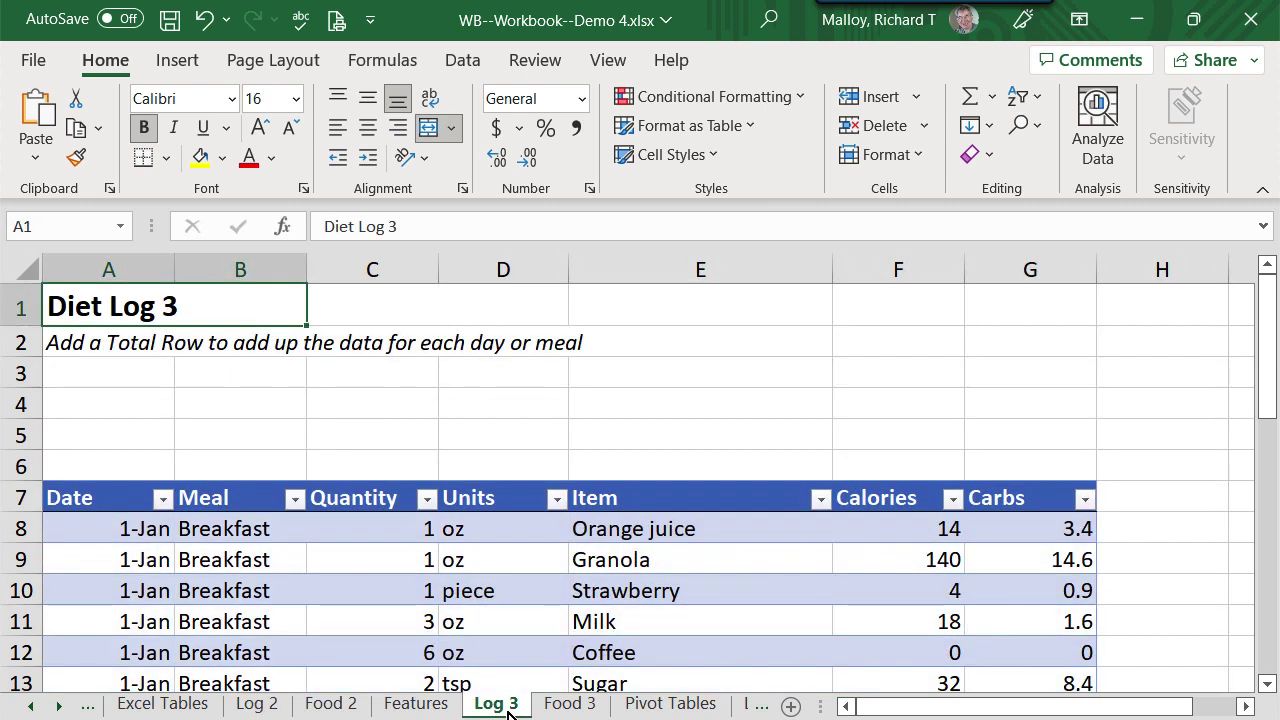
click(622, 594)
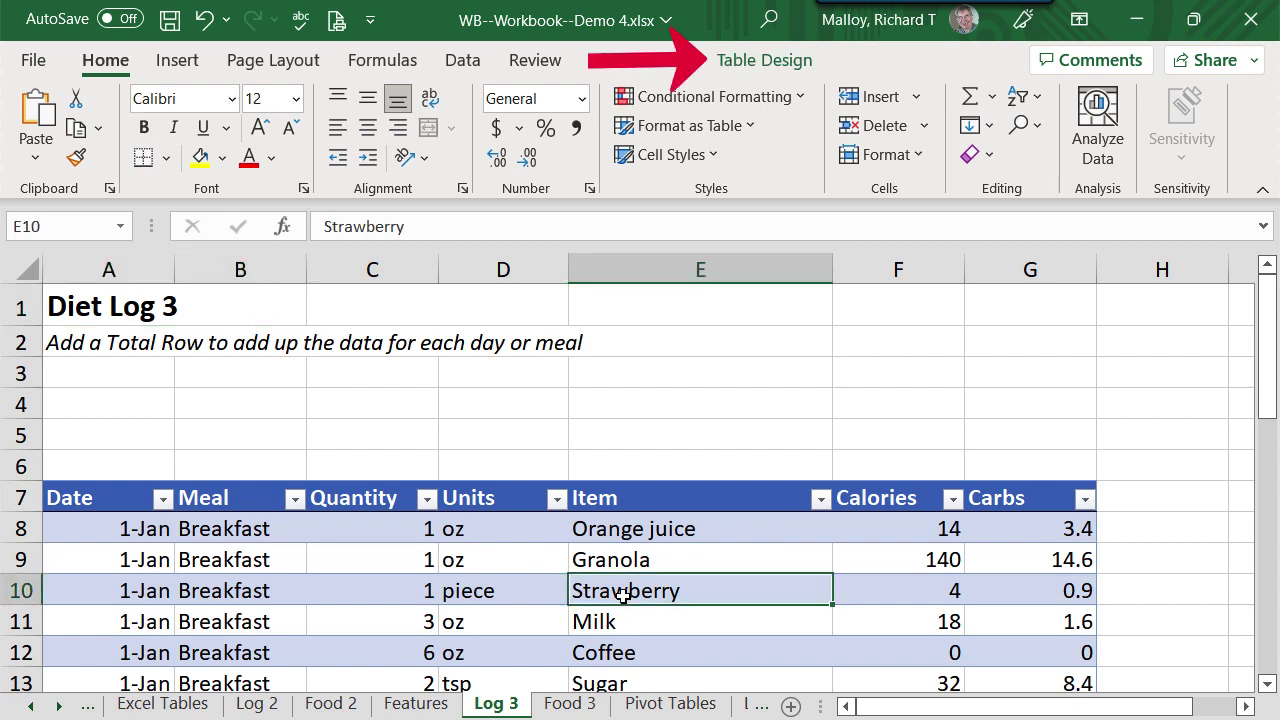
click(790, 68)
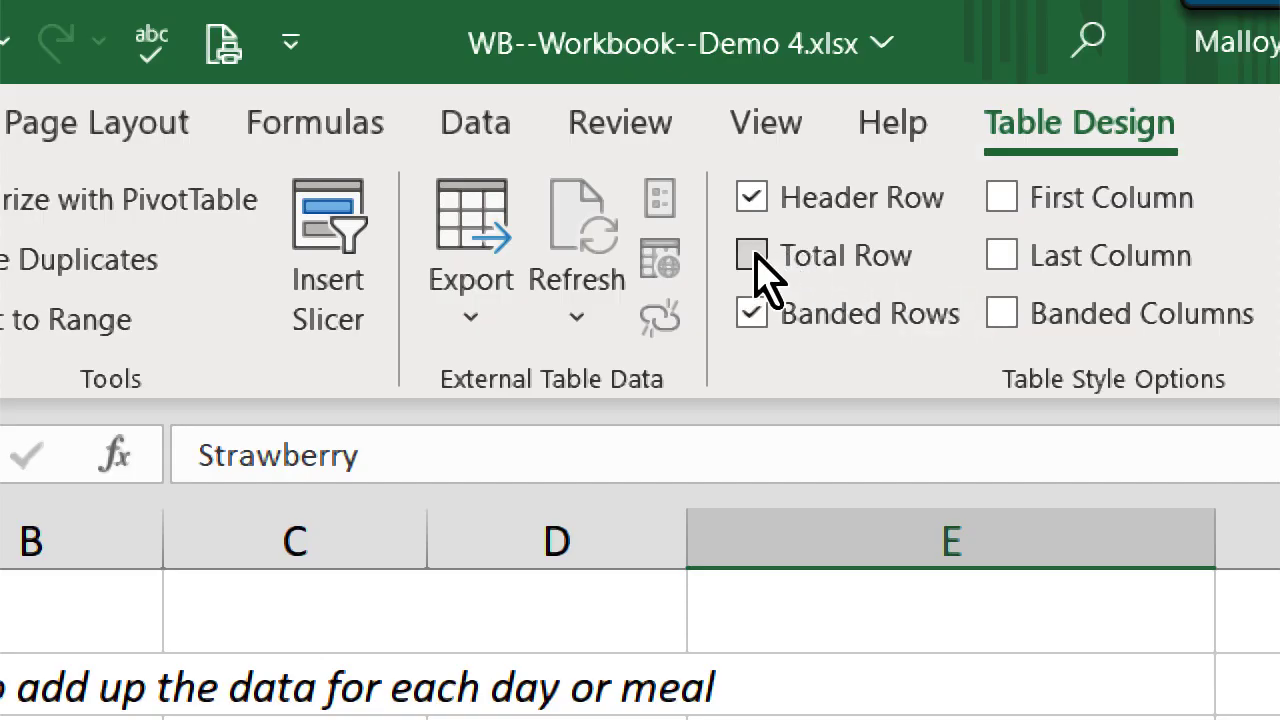
click(756, 256)
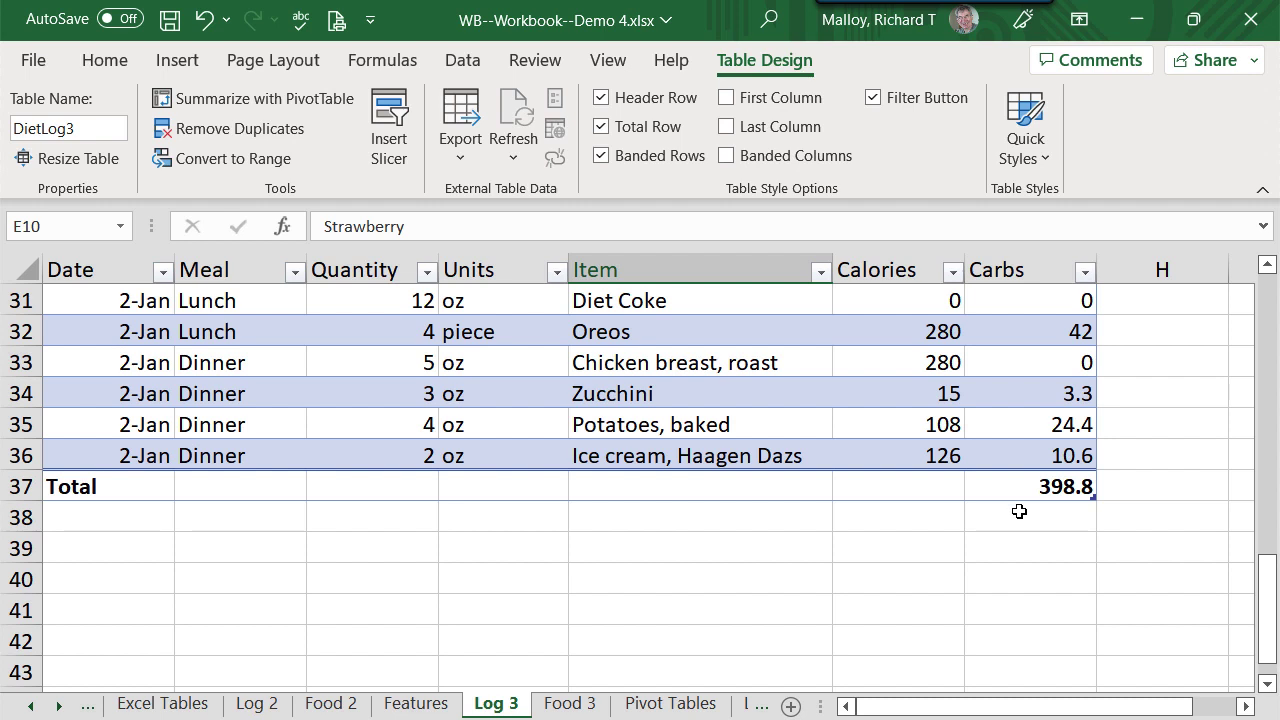
Set the Total Row of the Calories column to the Sum function
click(924, 484)
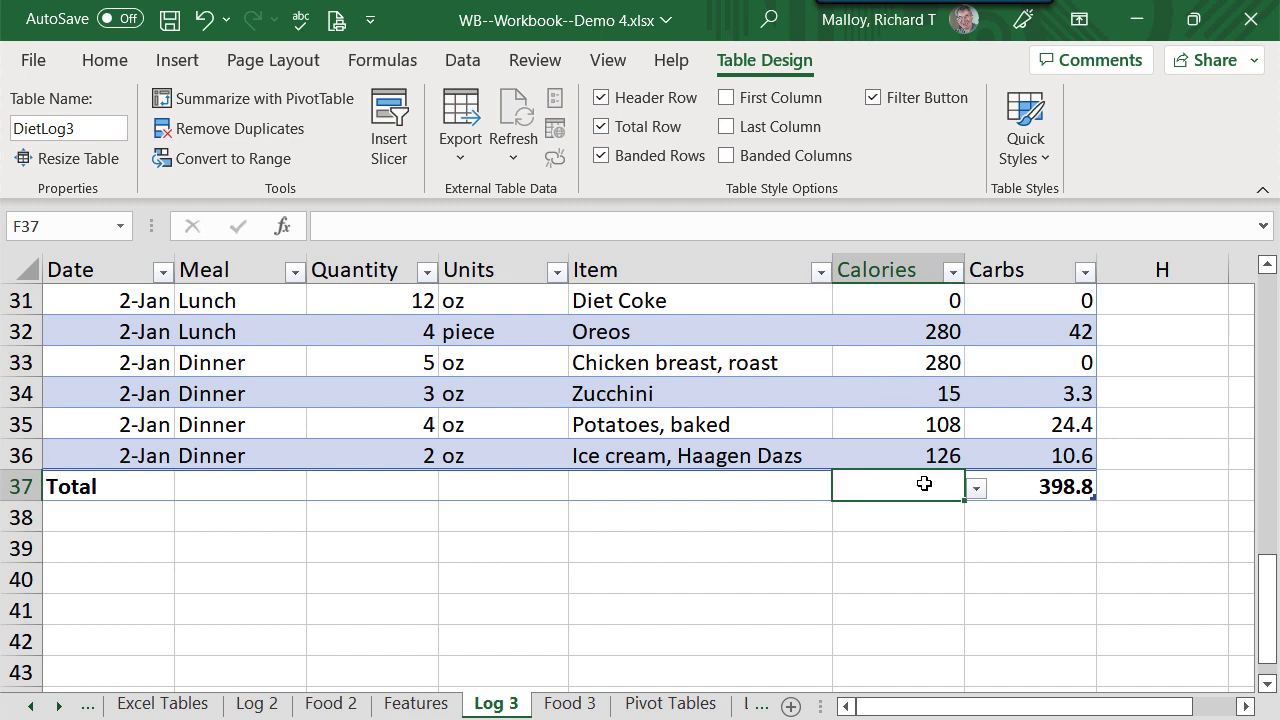
click(977, 488)
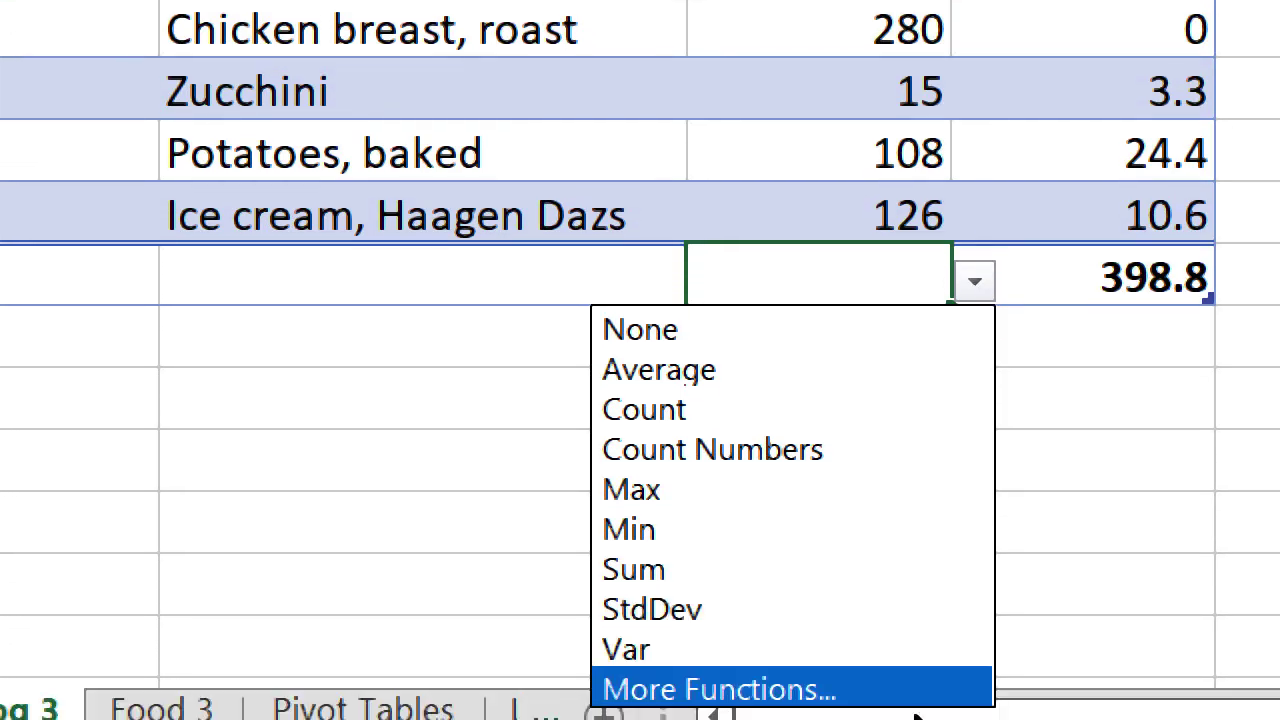
click(720, 572)
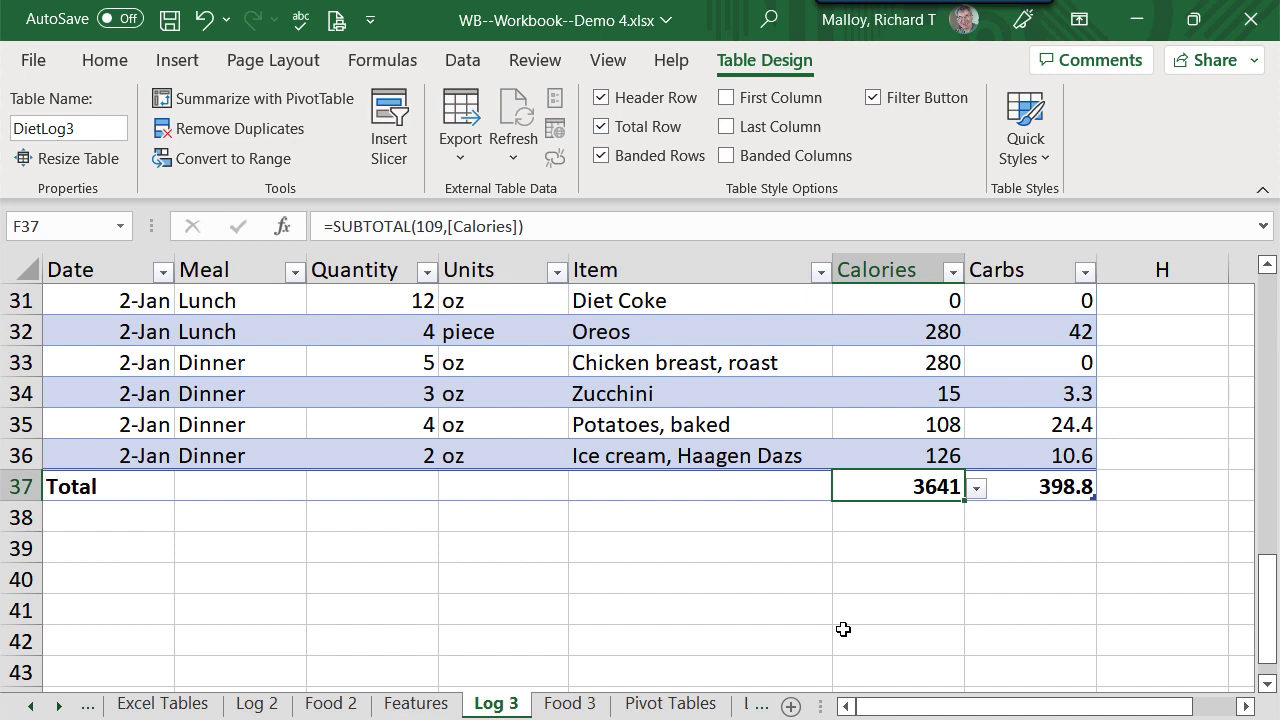
Copy the Calories and Carbs totals from F37:G37 and paste them above the table starting at F5
drag(849, 486, 980, 487)
right_click(873, 487)
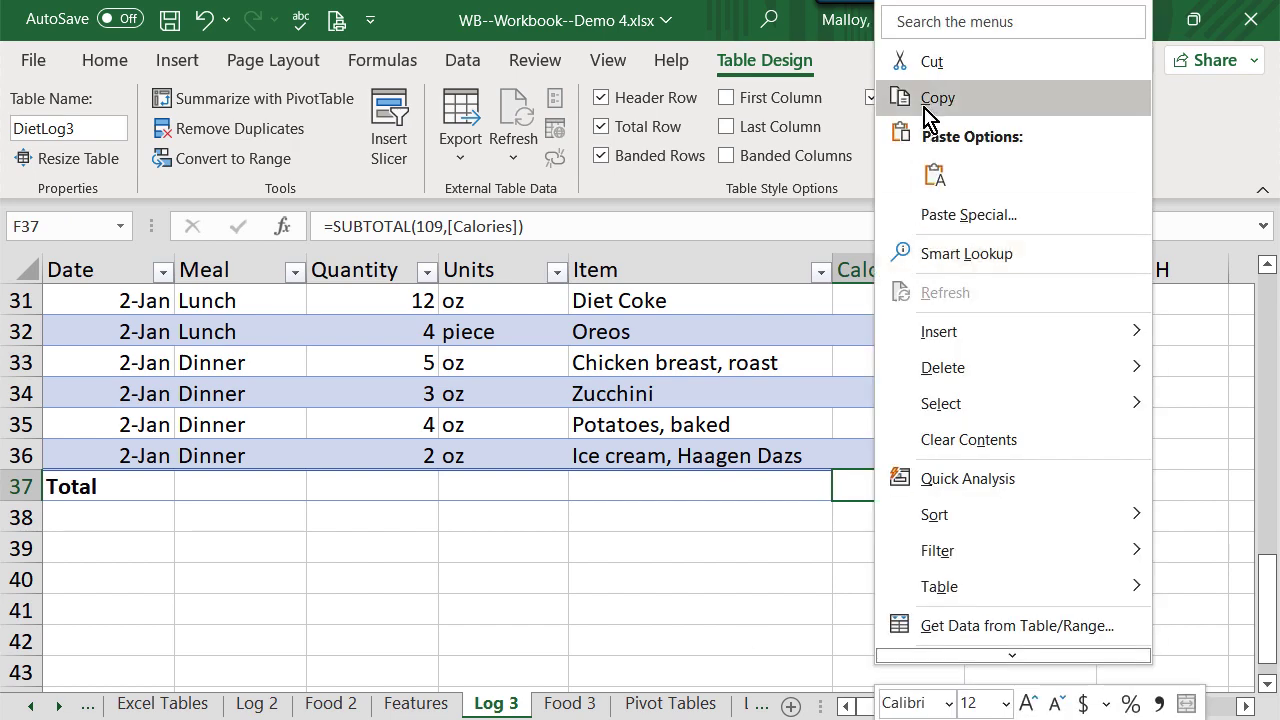
click(893, 100)
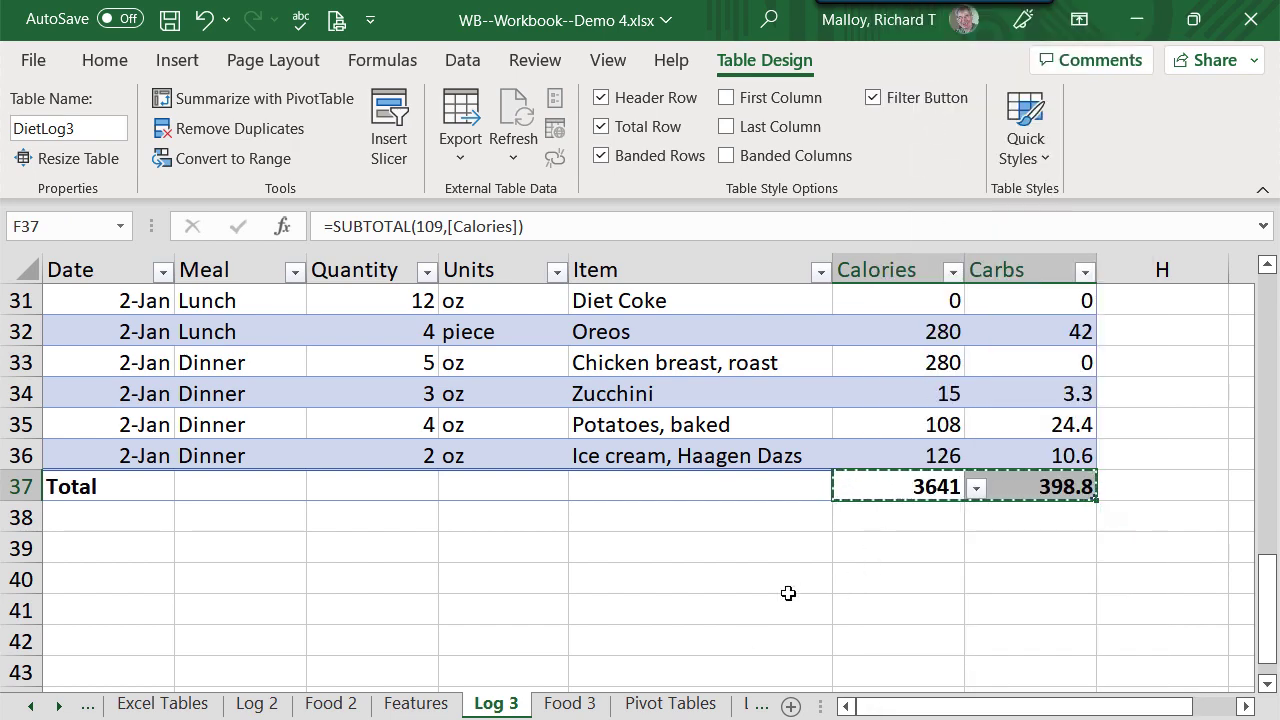
scroll(909, 431, up, 10)
click(909, 431)
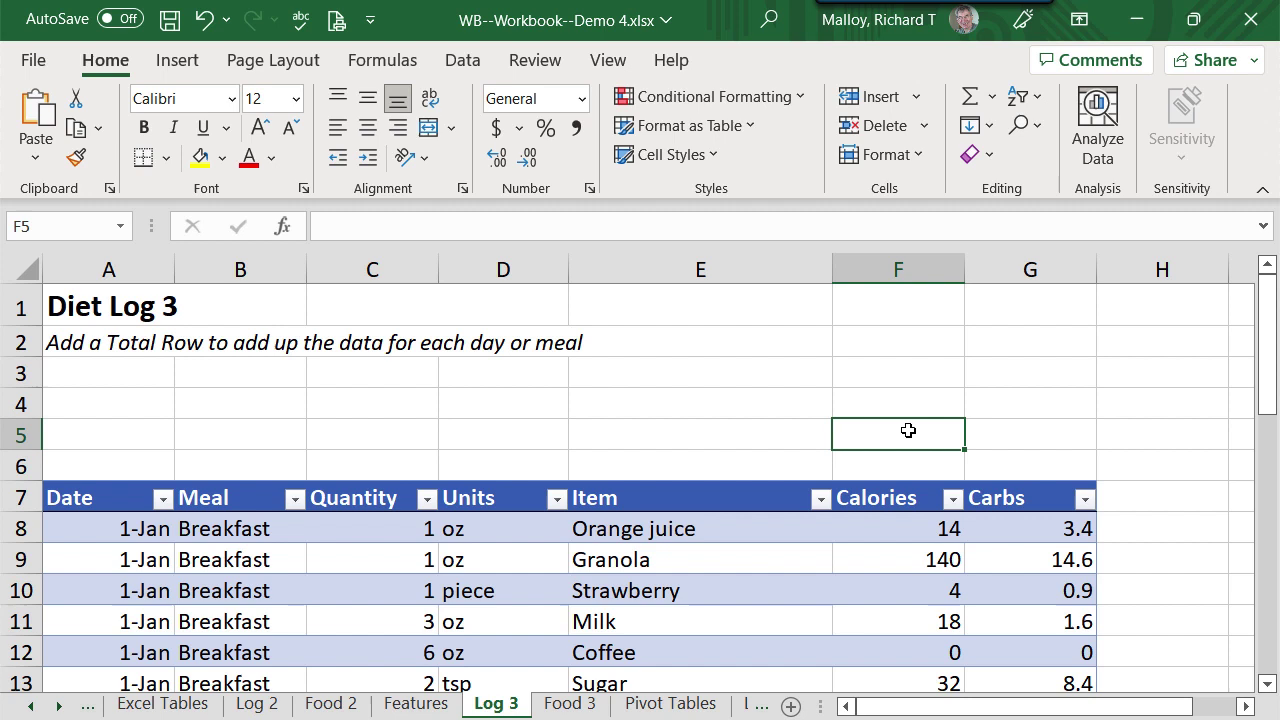
key(ctrl+v)
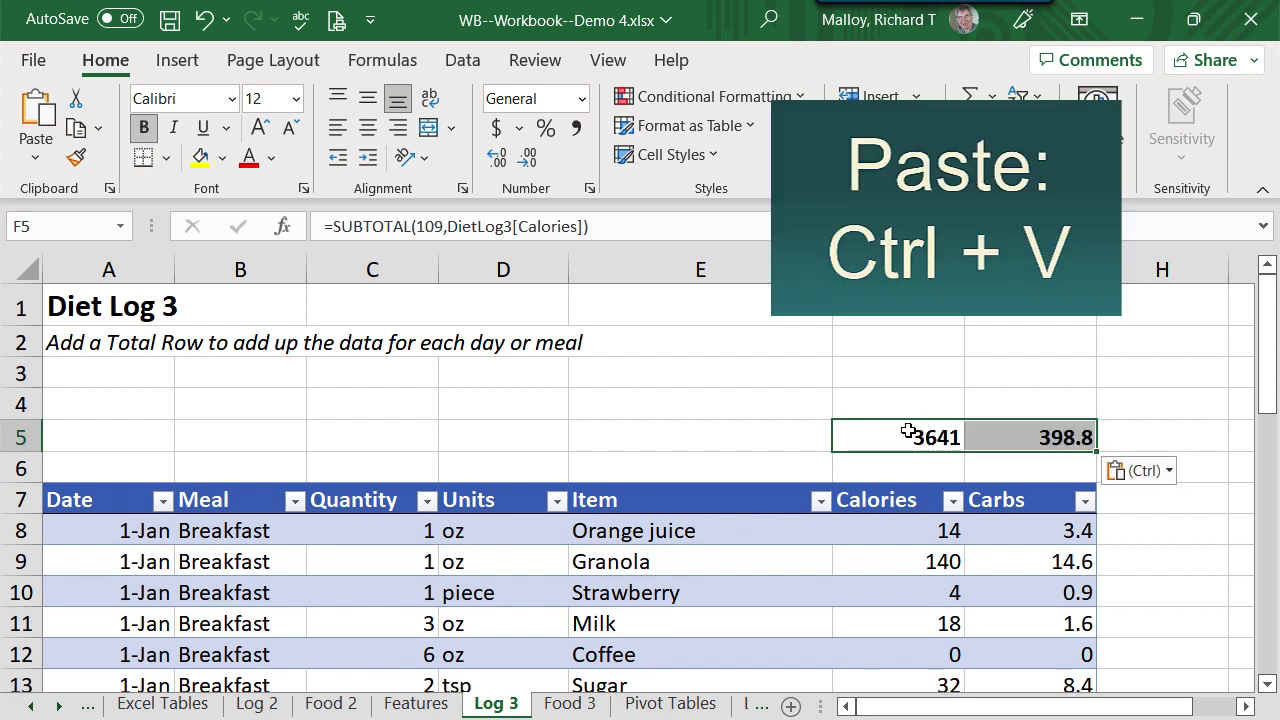
Label cell E5 "Totals:" and format it bold and right-aligned
click(747, 431)
text(To)
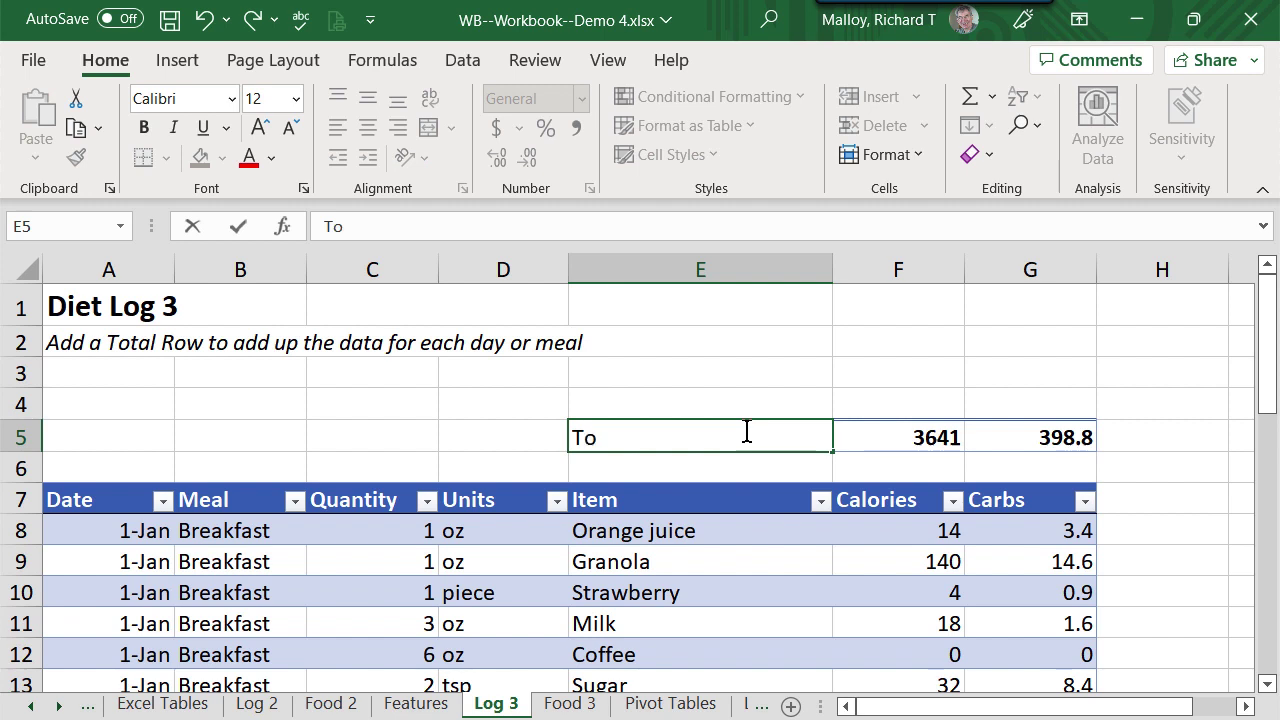
text(tals:)
click(238, 226)
click(143, 127)
click(398, 127)
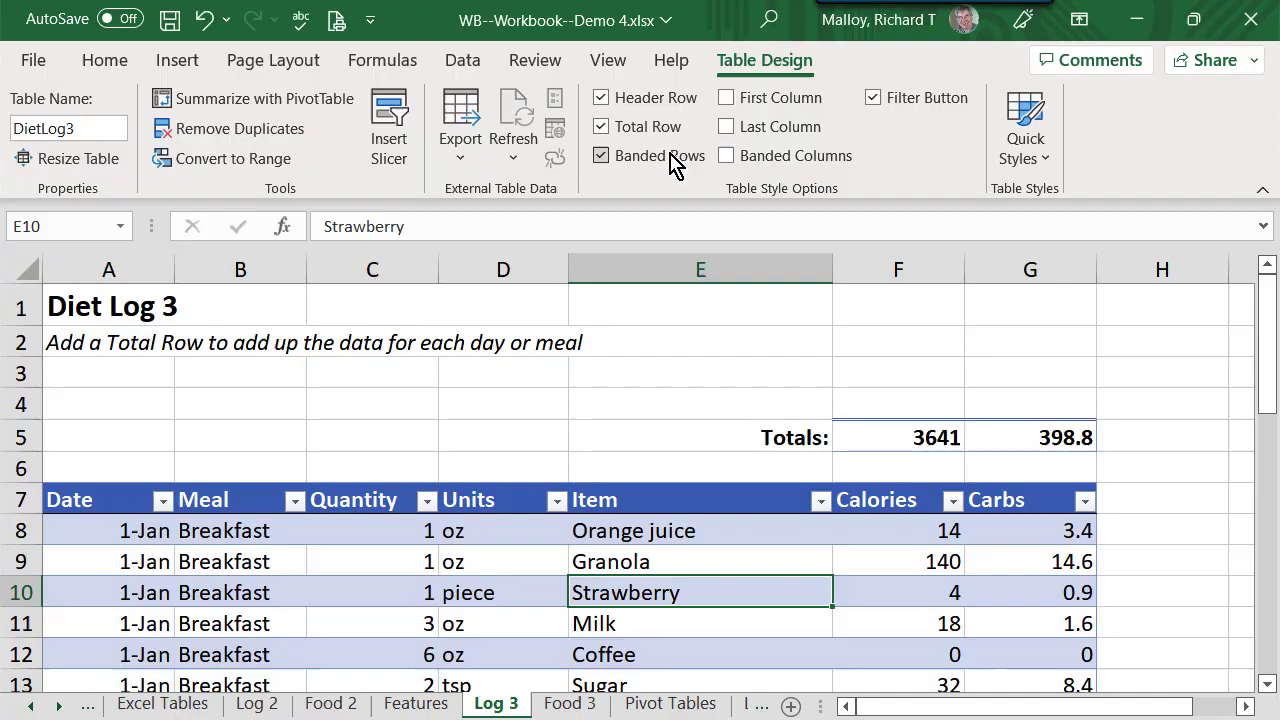
Remove the Total Row from the end of the DietLog3 table
click(601, 127)
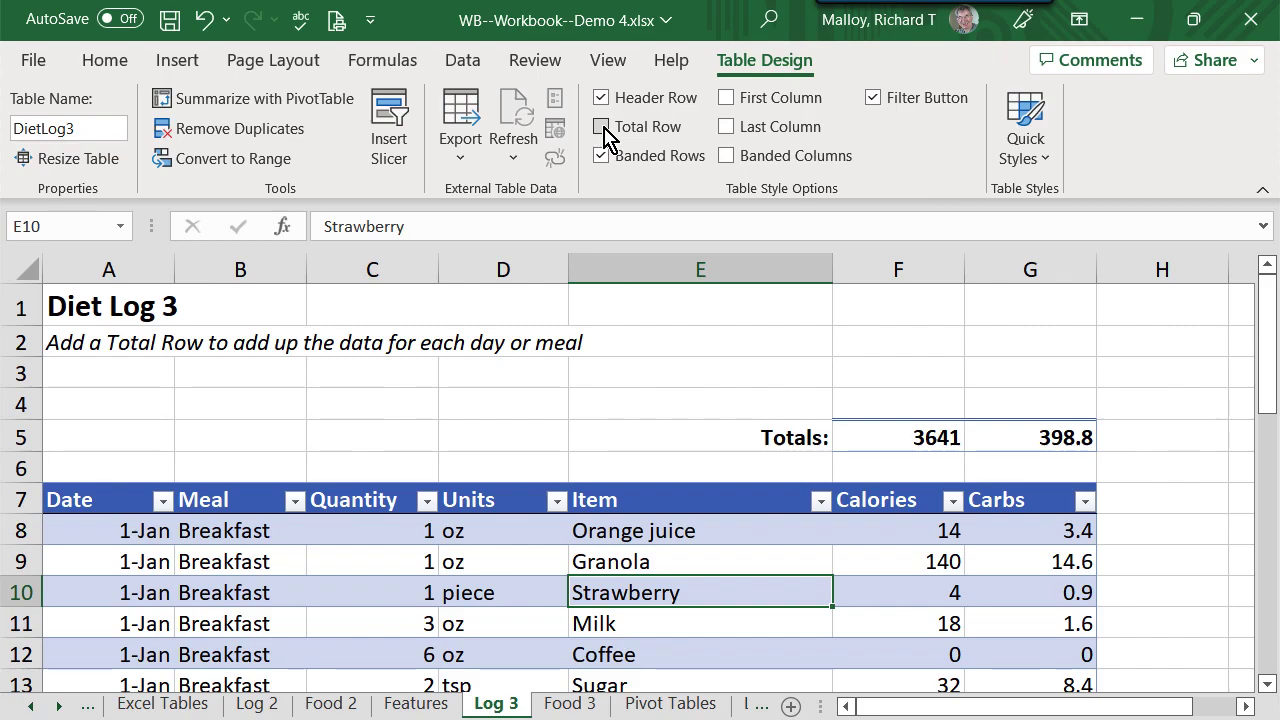
scroll(694, 610, down, 7)
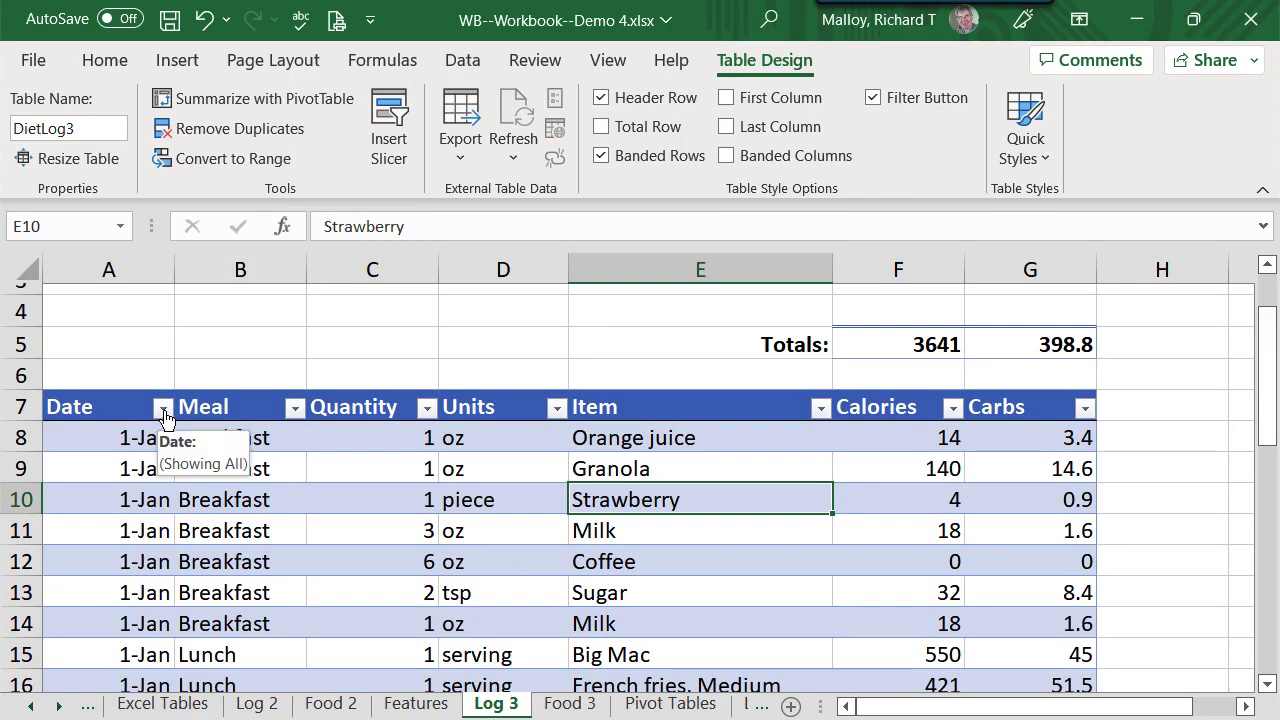
Filter the Date column to show only January 01
click(163, 409)
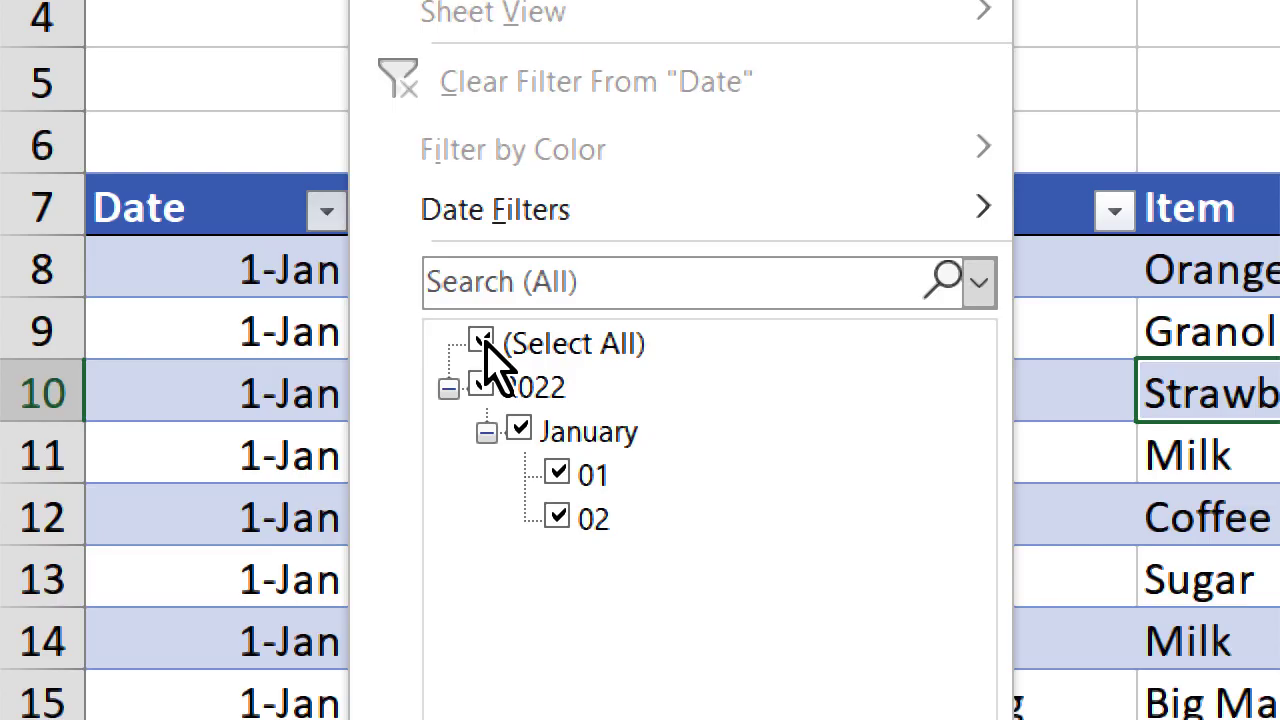
click(241, 474)
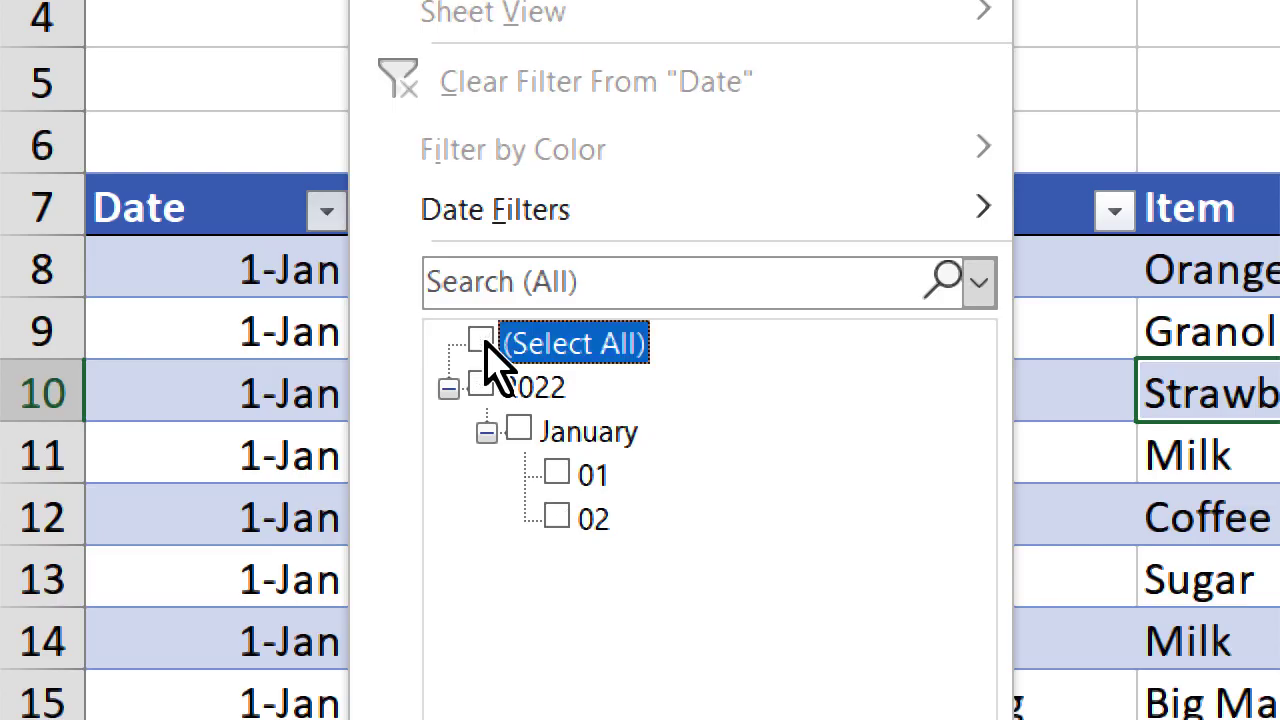
click(557, 475)
click(757, 719)
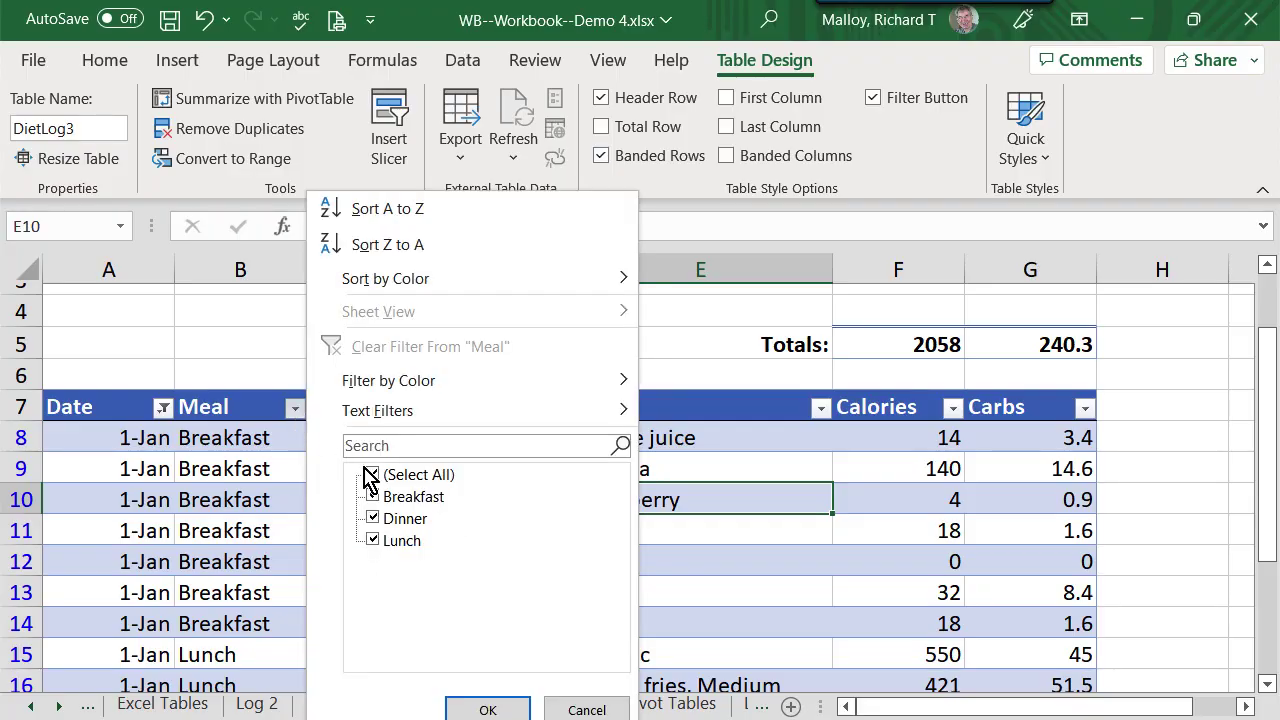
Filter the Meal column to show only Breakfast, and clear the filter from the Date column
click(374, 476)
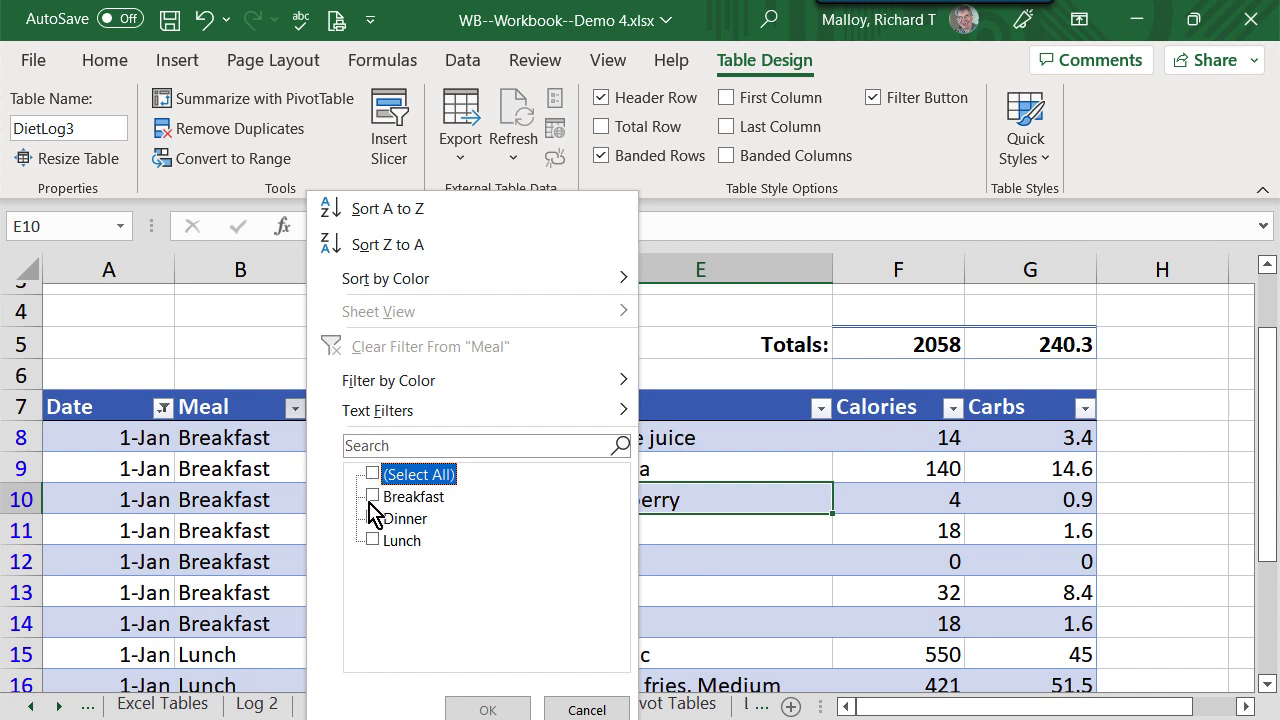
click(373, 497)
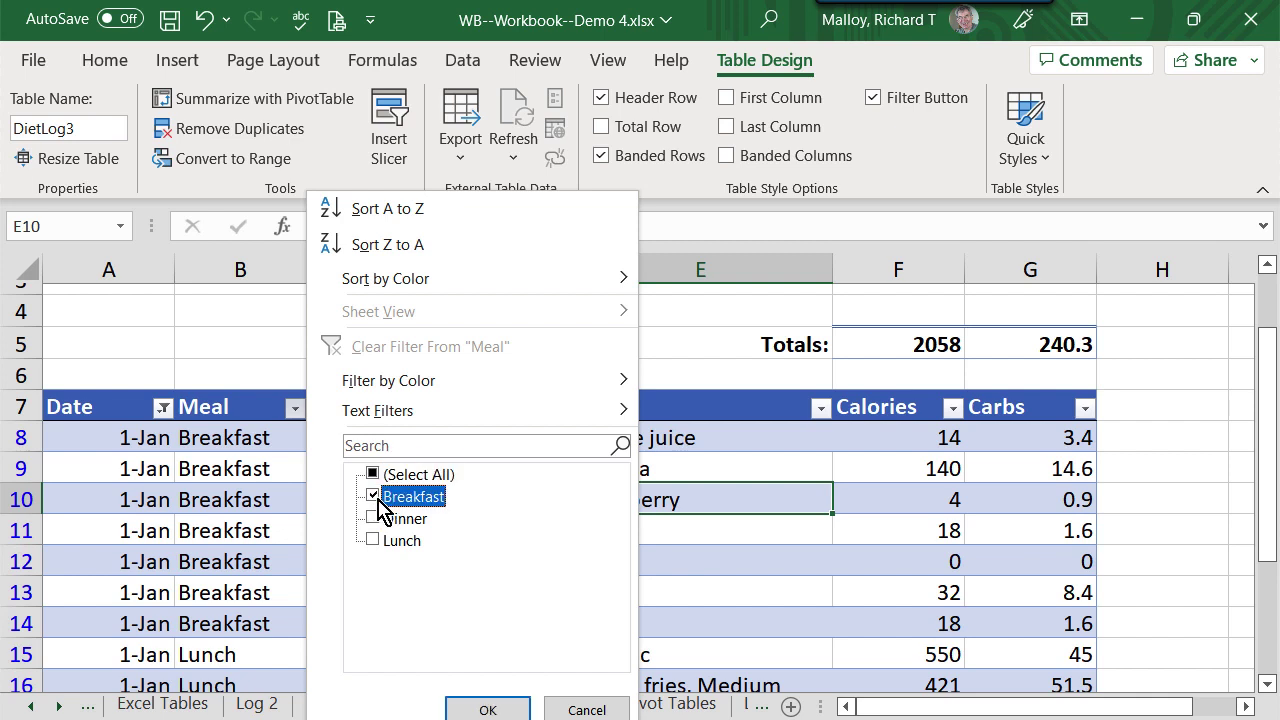
click(480, 706)
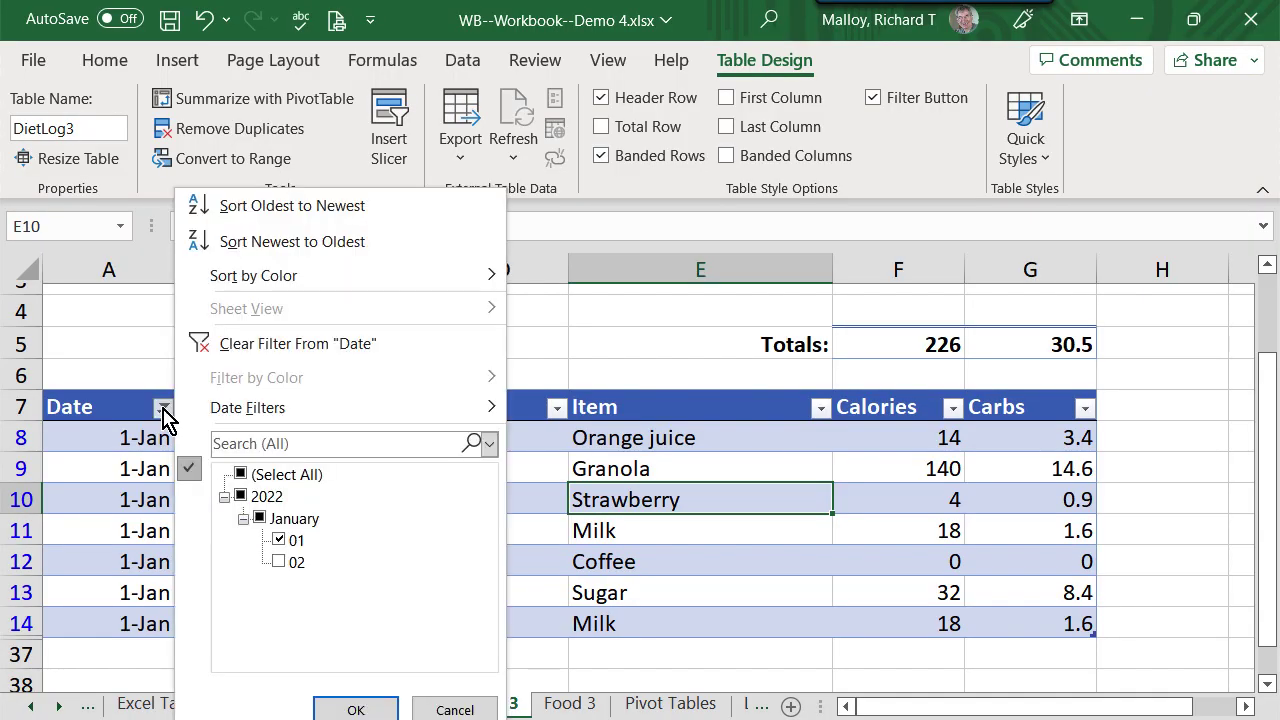
click(291, 341)
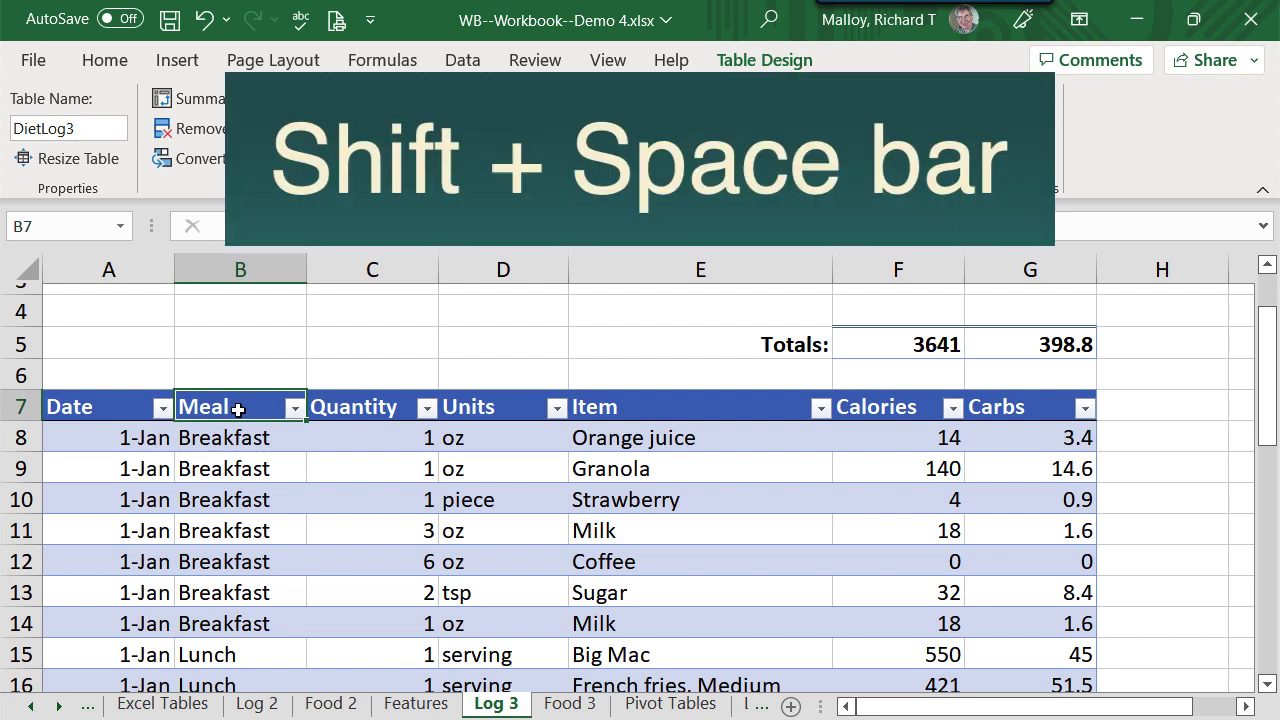
Center the text in the diet log table's header row and center the dates in the Date column
key(shift+space)
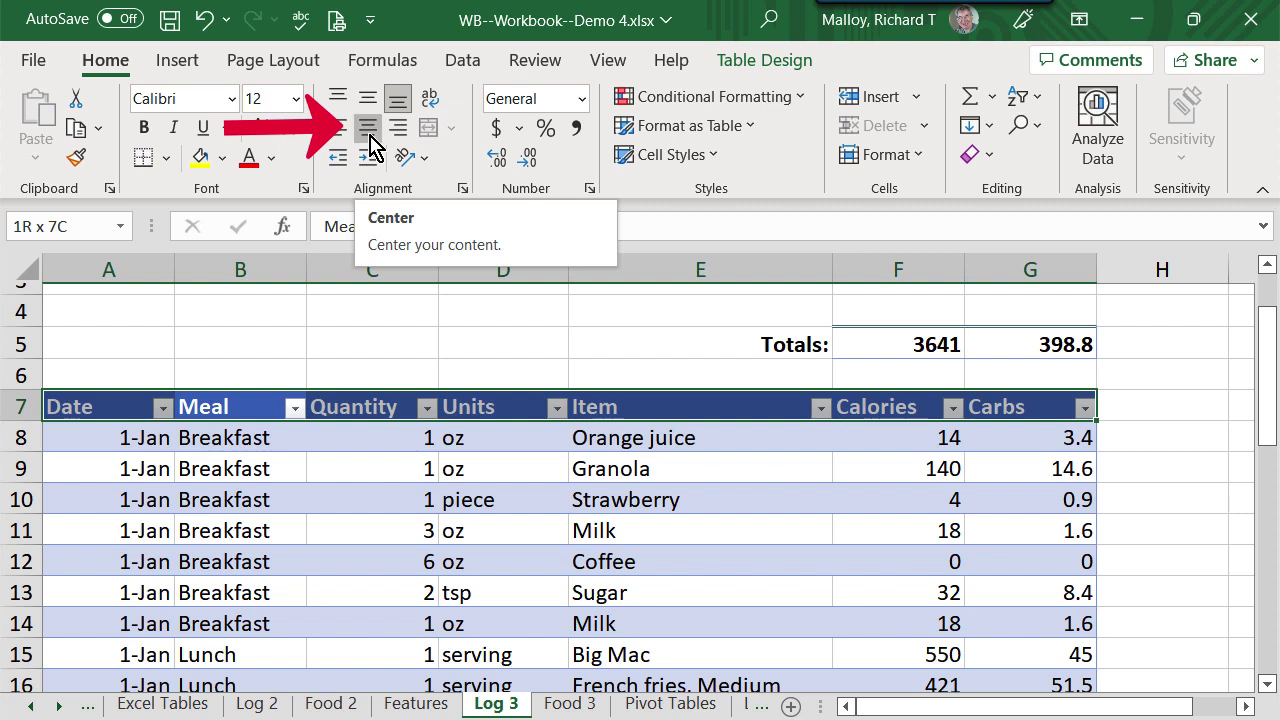
click(369, 127)
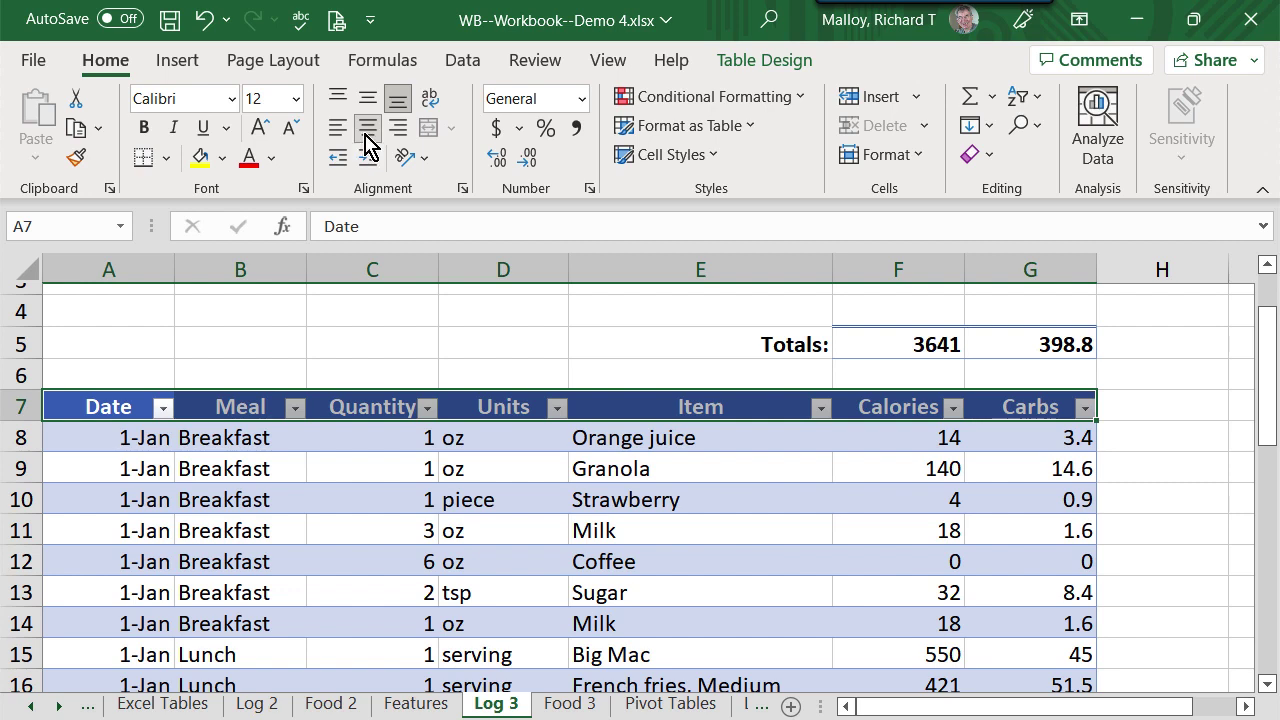
click(91, 469)
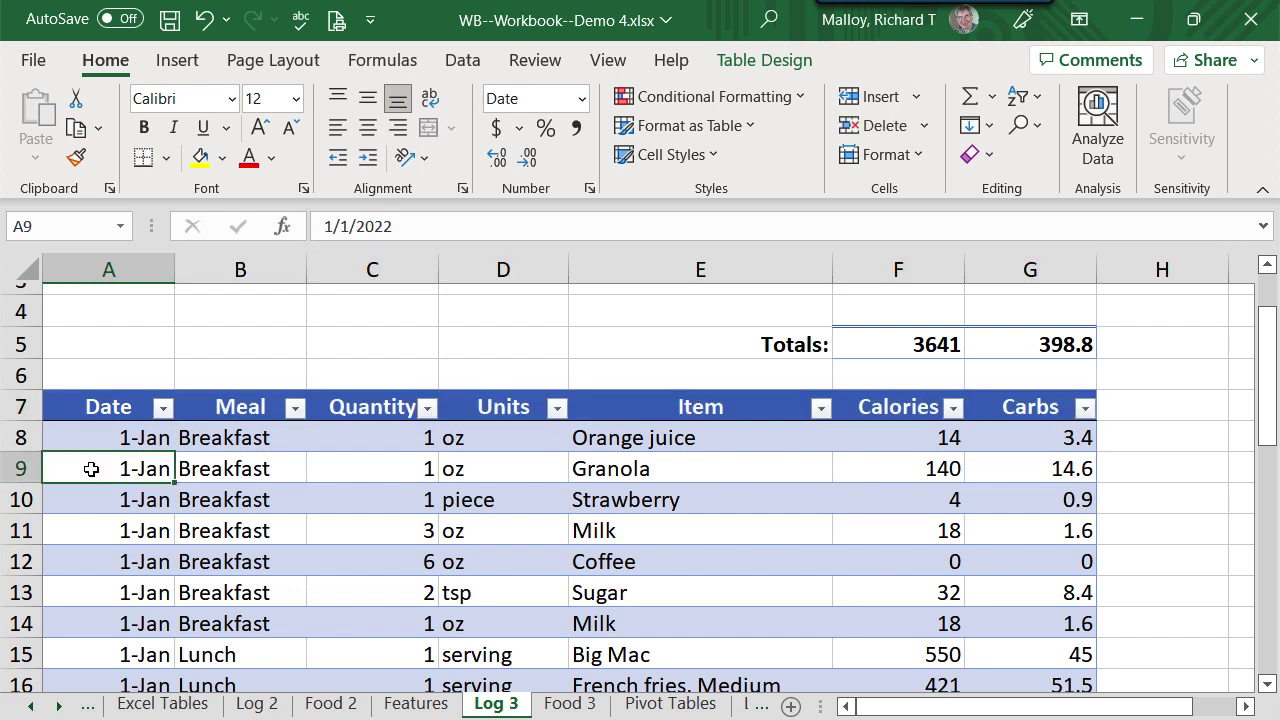
key(ctrl+space)
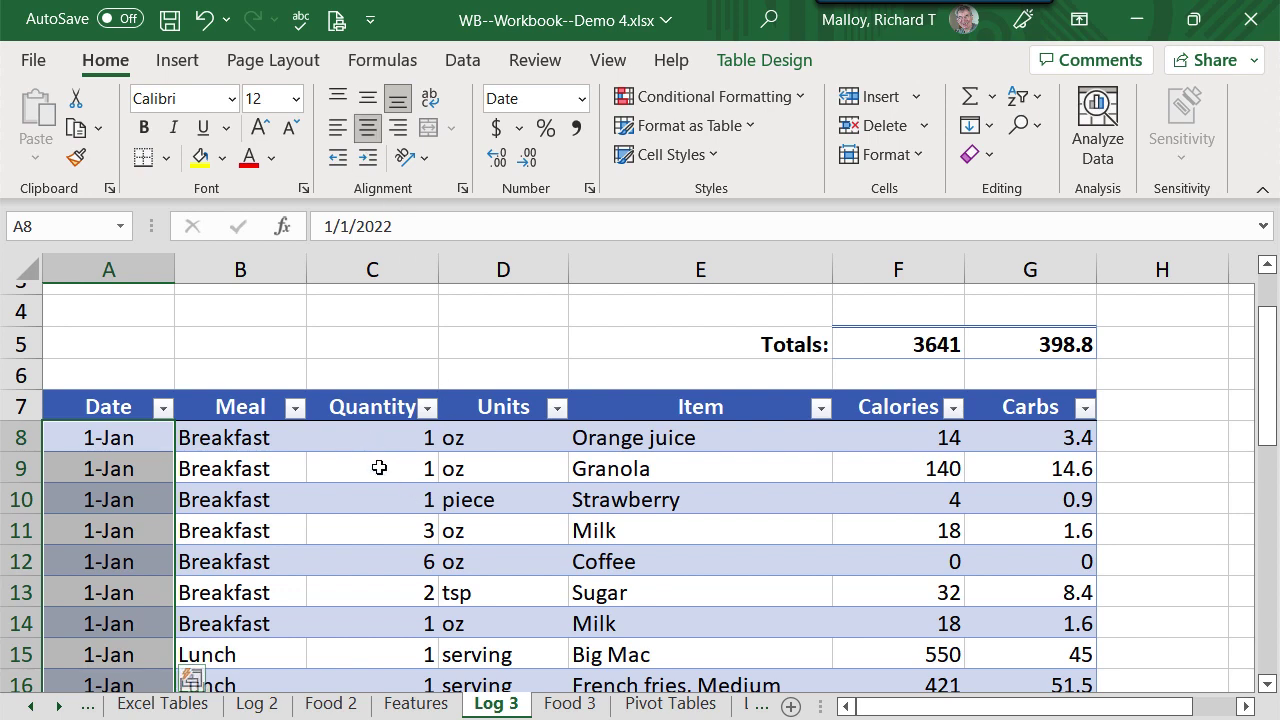
Center all the data entries in the table's Quantity and Units columns
drag(379, 468, 472, 473)
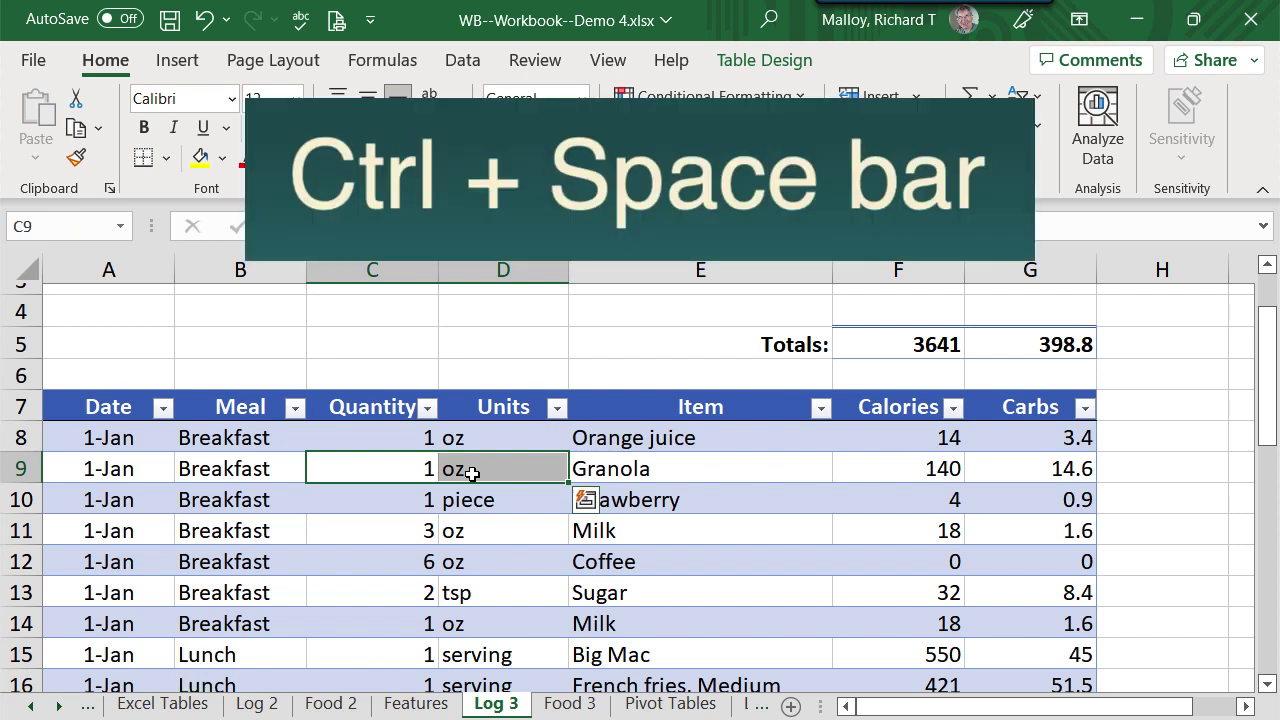
key(ctrl+space)
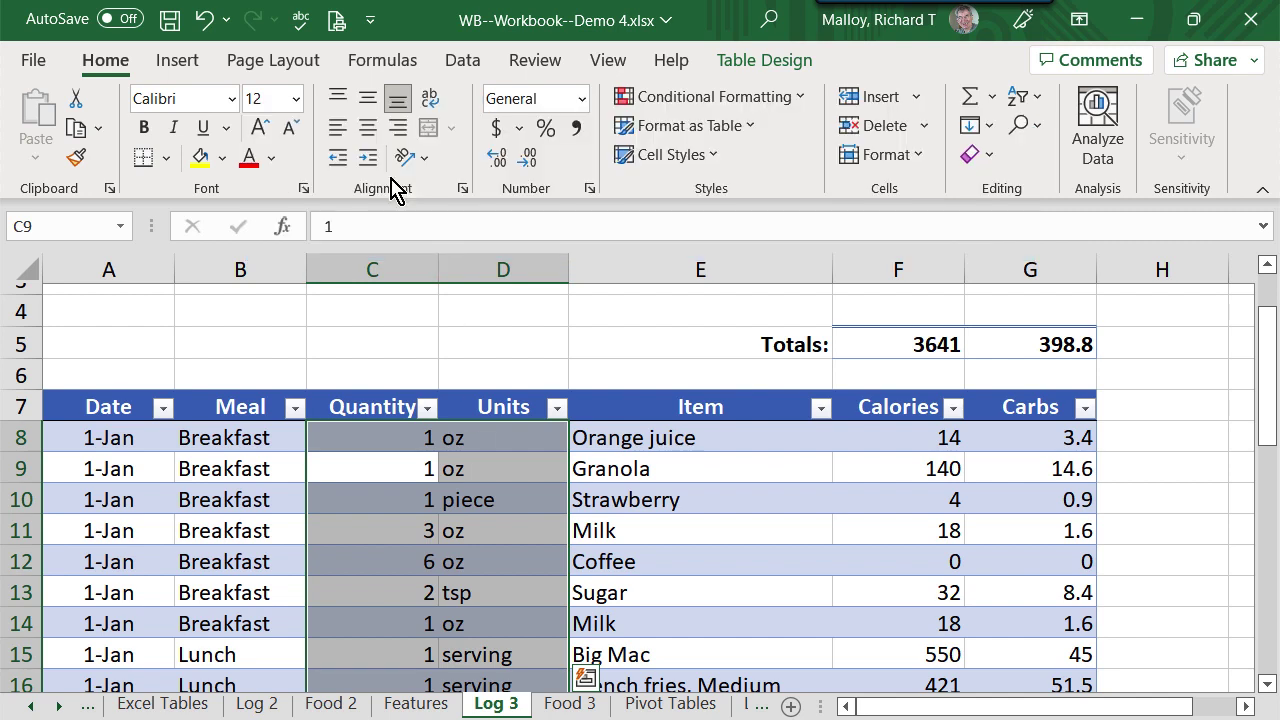
click(368, 130)
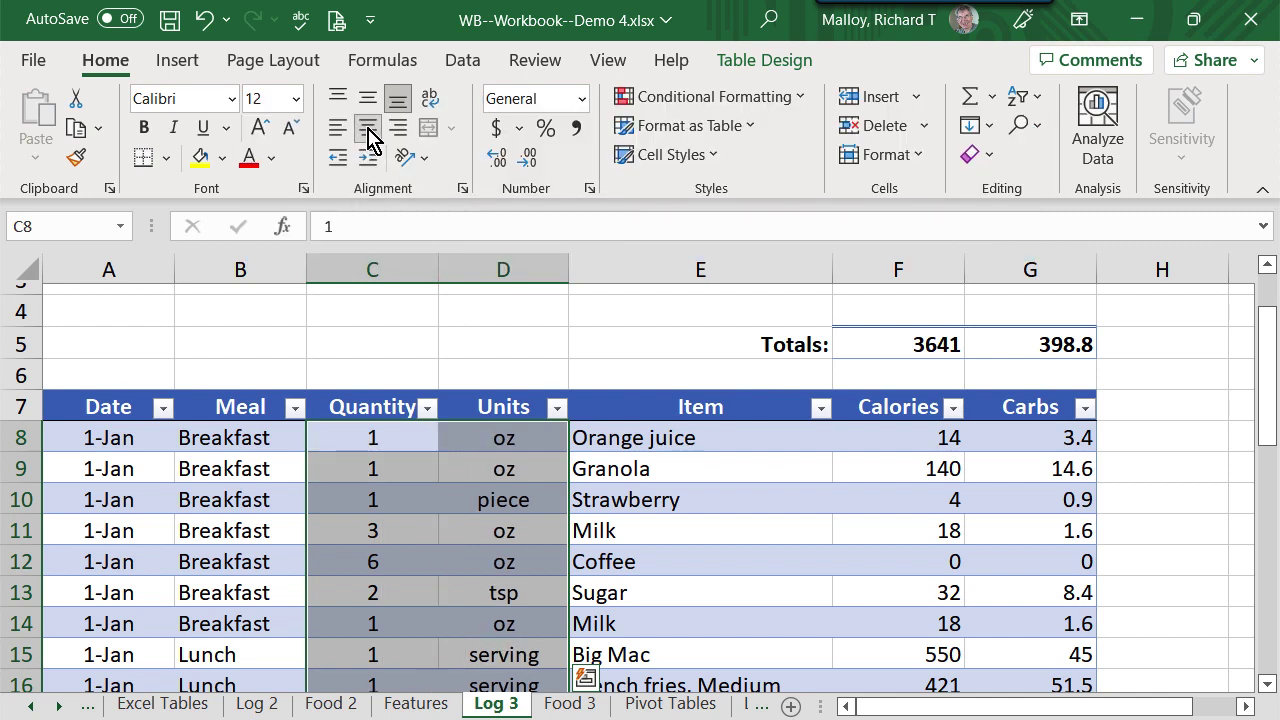